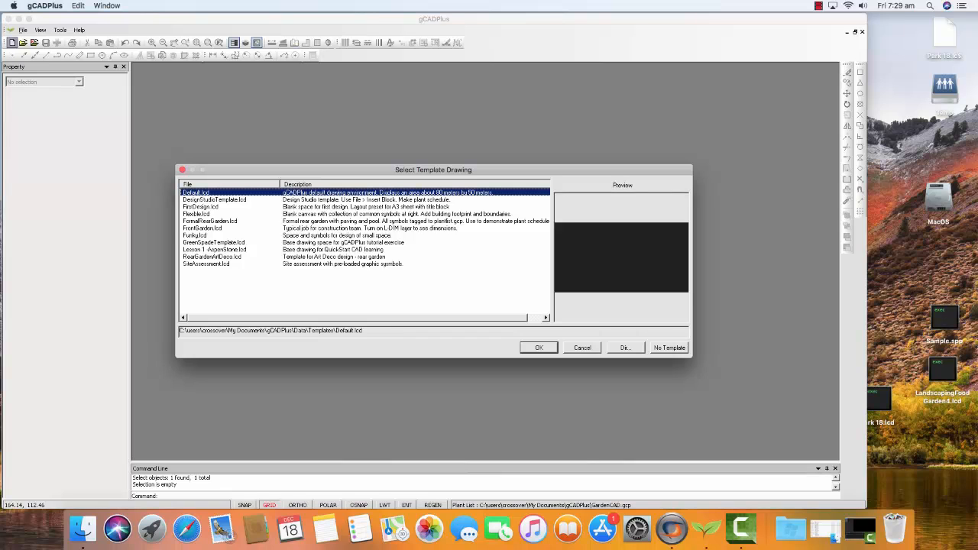
Step: Start a new drawing from the FrontGarden.lcd template
{"action": "left_click", "coordinate": [202, 229]}
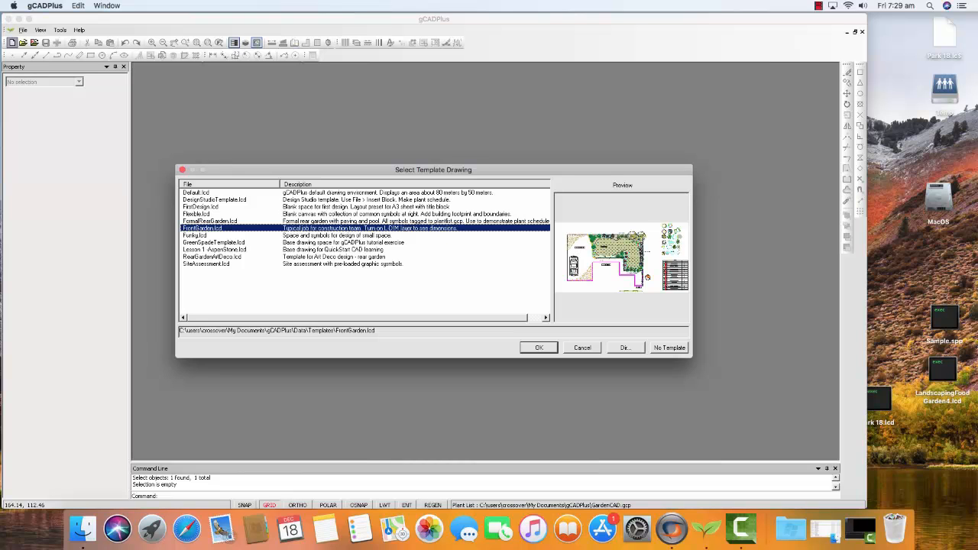
{"action": "key", "text": "Return"}
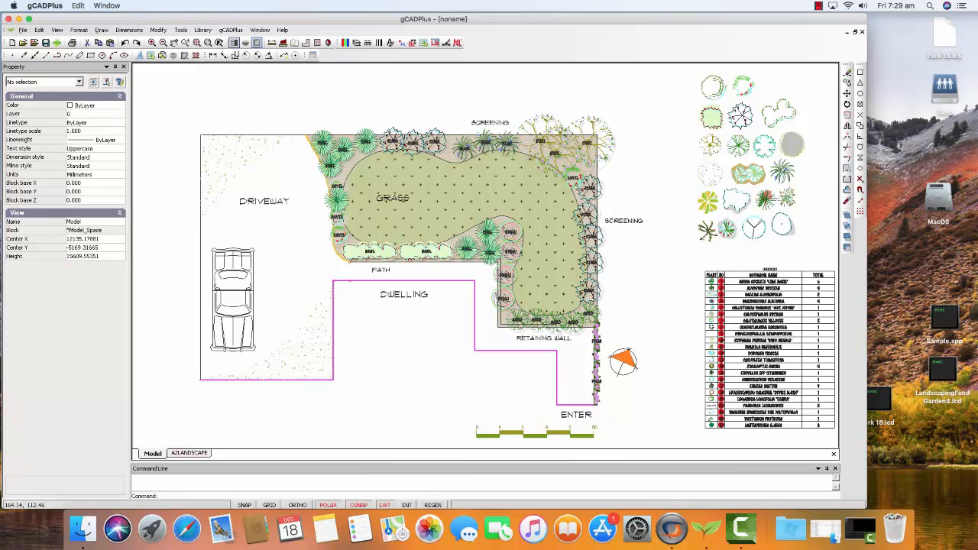
{"action": "scroll", "coordinate": [426, 335], "scroll_direction": "down", "scroll_amount": 1}
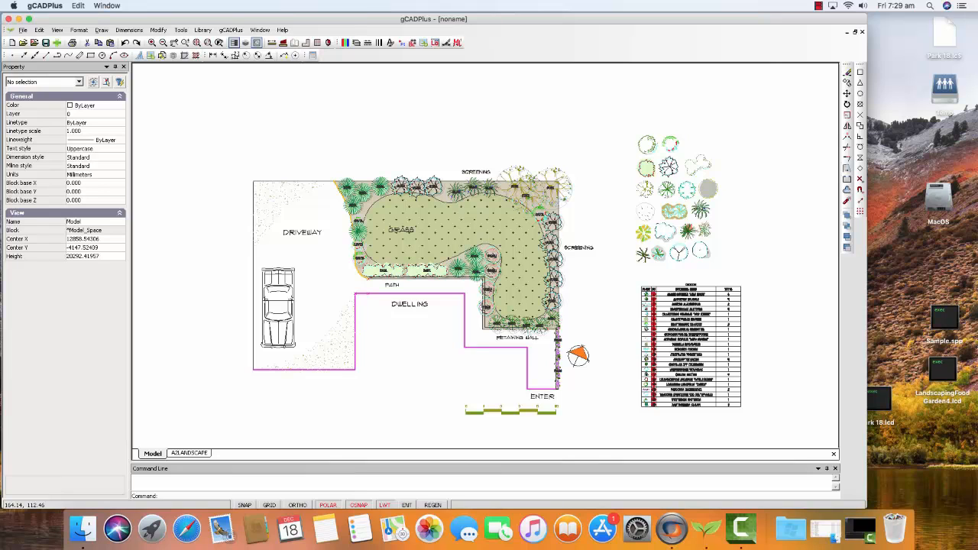
Step: Turn off lineweight display in the A2LANDSCAPE layout and inspect its title block
{"action": "left_click", "coordinate": [189, 453]}
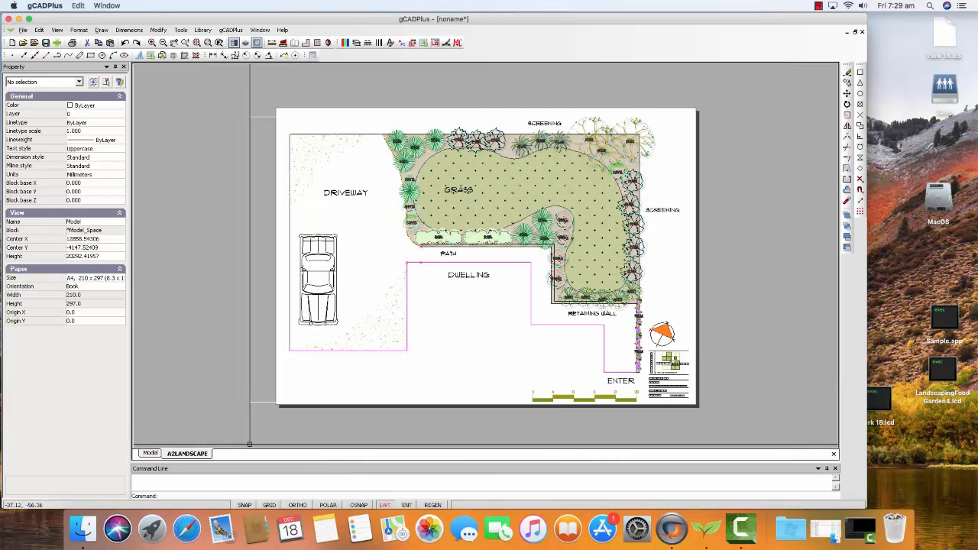
{"action": "left_click", "coordinate": [385, 505]}
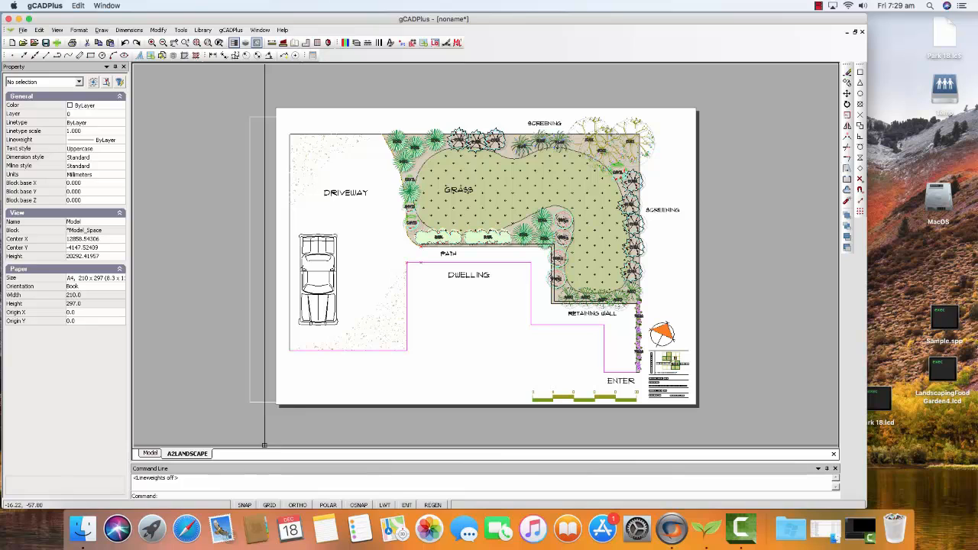
{"action": "scroll", "coordinate": [668, 367], "scroll_direction": "up", "scroll_amount": 3}
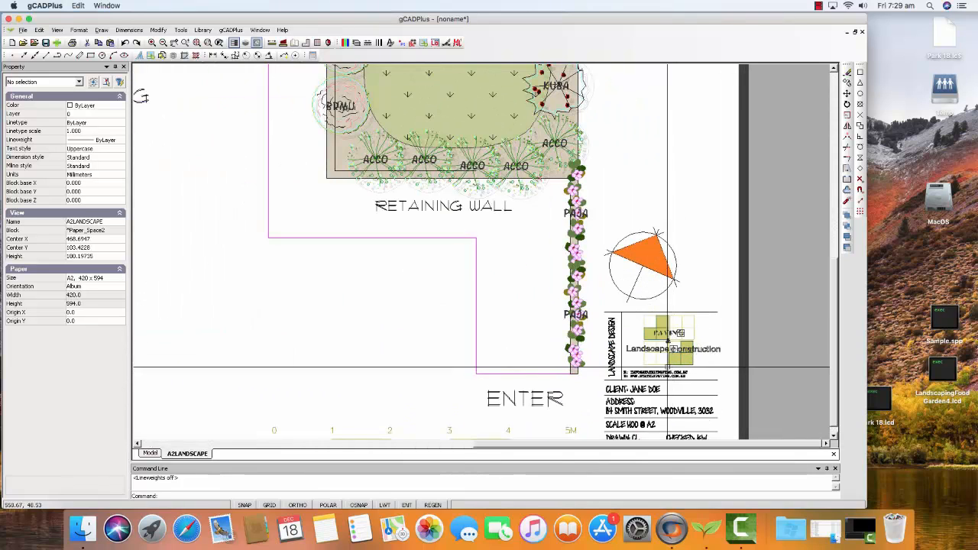
{"action": "scroll", "coordinate": [667, 367], "scroll_direction": "down", "scroll_amount": 1}
{"action": "scroll", "coordinate": [657, 365], "scroll_direction": "down", "scroll_amount": 3}
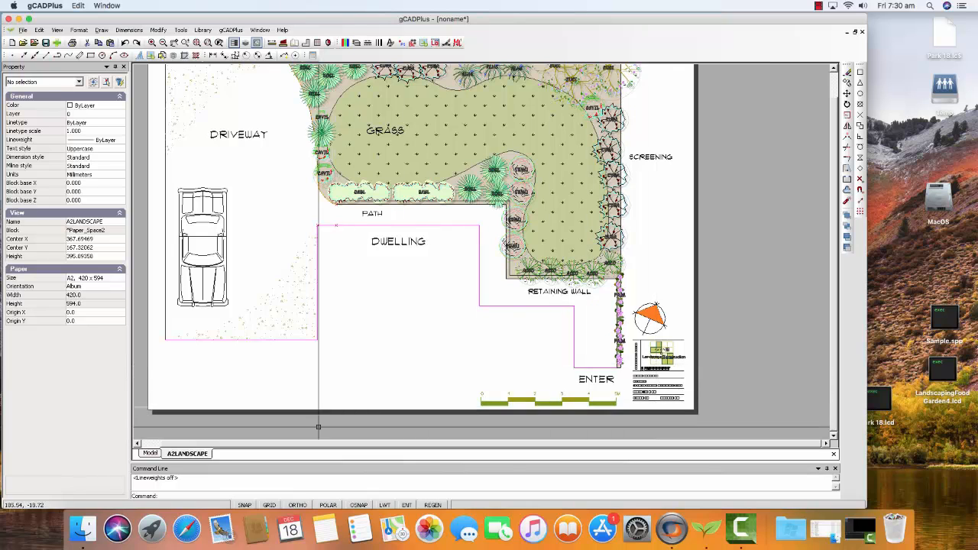
Step: Examine the plant schedule table beside the garden plan in model space
{"action": "left_click", "coordinate": [150, 453]}
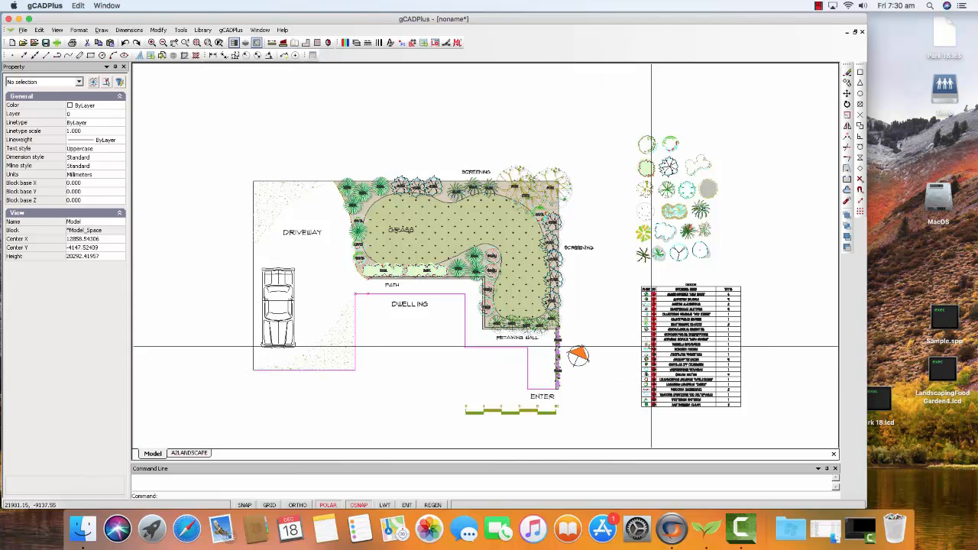
{"action": "scroll", "coordinate": [672, 340], "scroll_direction": "up", "scroll_amount": 5}
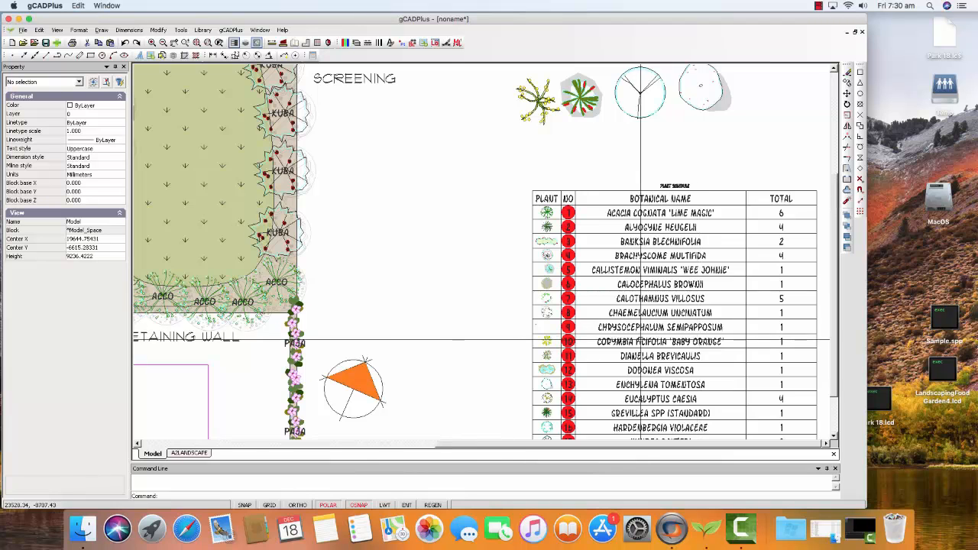
{"action": "scroll", "coordinate": [699, 340], "scroll_direction": "down", "scroll_amount": 5}
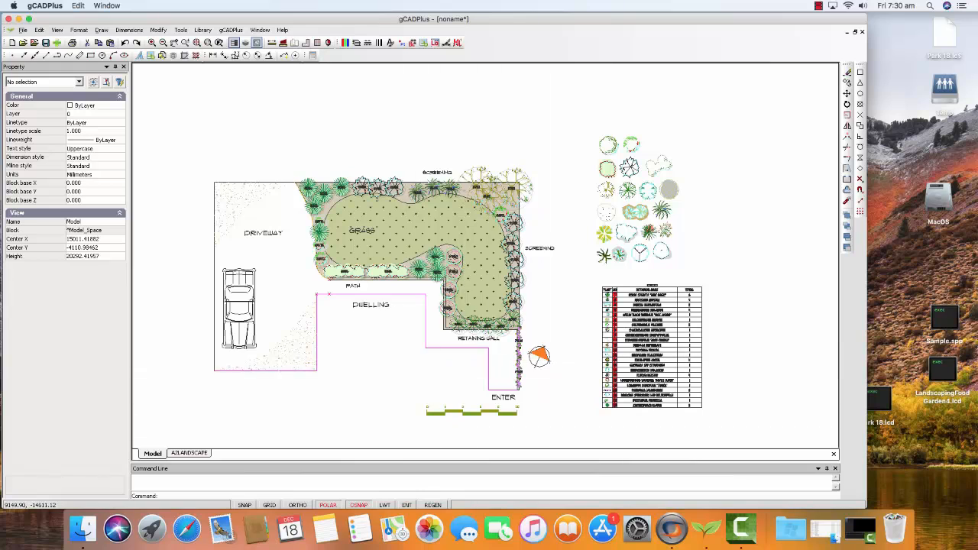
Step: Add a viewport about 132 by 158 mm to the A2LANDSCAPE layout, in the blank area below the DWELLING label
{"action": "left_click", "coordinate": [188, 453]}
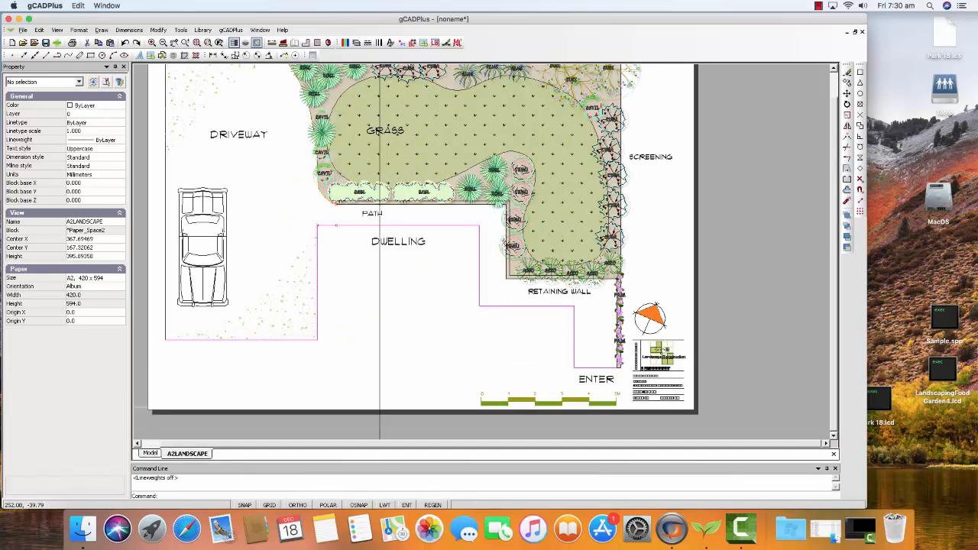
{"action": "right_click", "coordinate": [188, 453]}
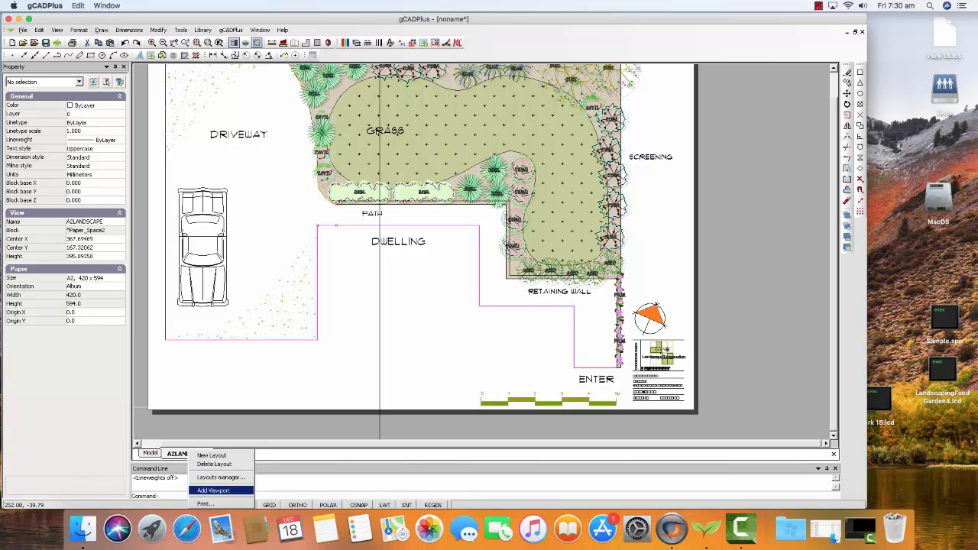
{"action": "left_click", "coordinate": [213, 490]}
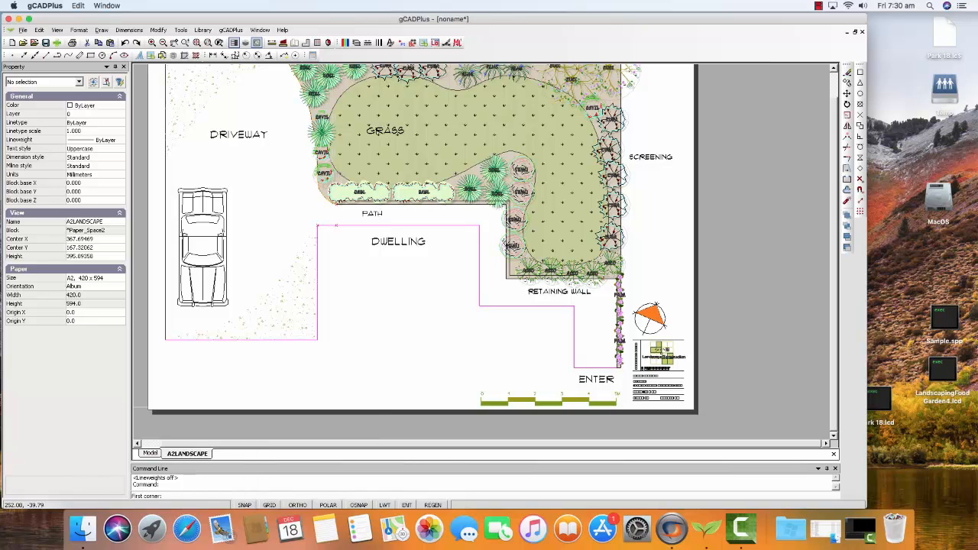
{"action": "left_click", "coordinate": [326, 424]}
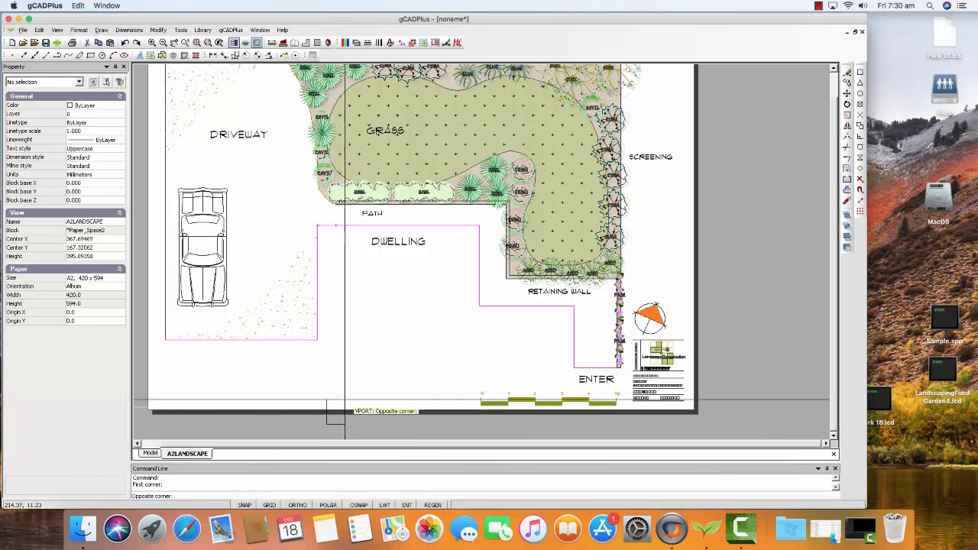
{"action": "left_click", "coordinate": [448, 280]}
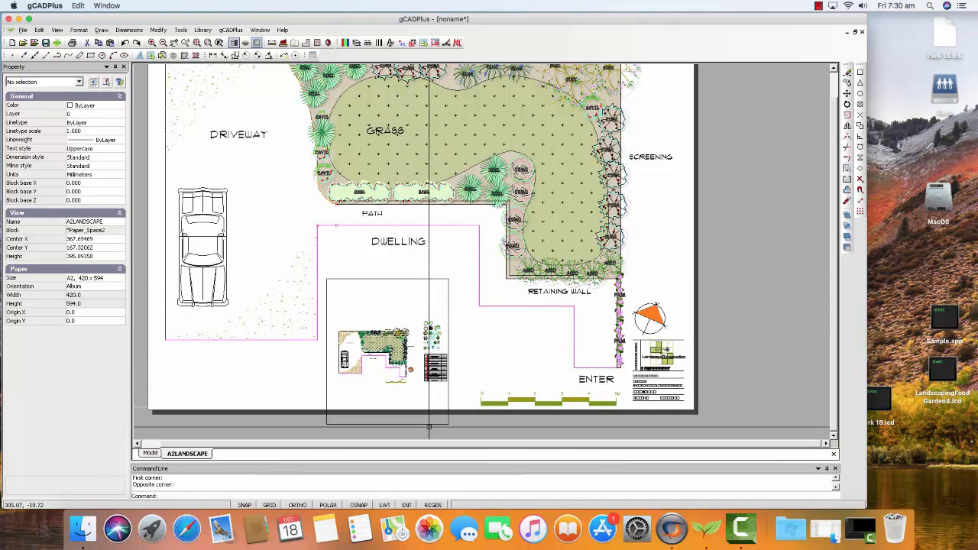
Step: Shrink the new viewport's view frame and center it on the plant schedule table so the viewport shows only that table
{"action": "left_click", "coordinate": [151, 453]}
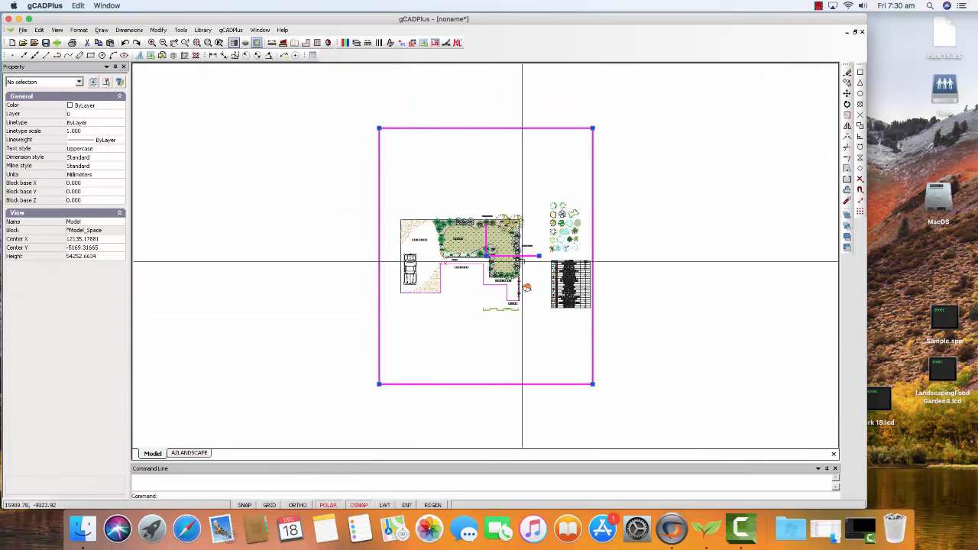
{"action": "left_click", "coordinate": [591, 130]}
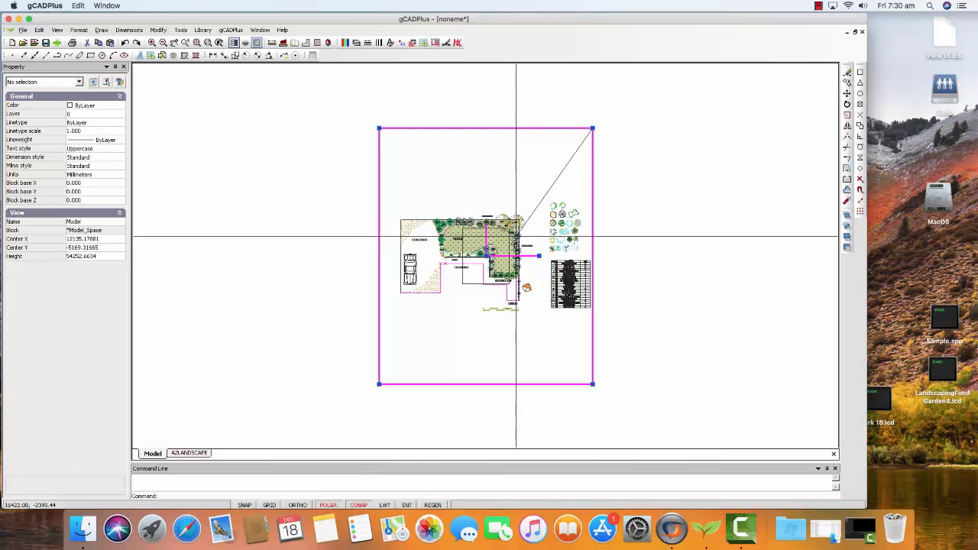
{"action": "left_click", "coordinate": [510, 229]}
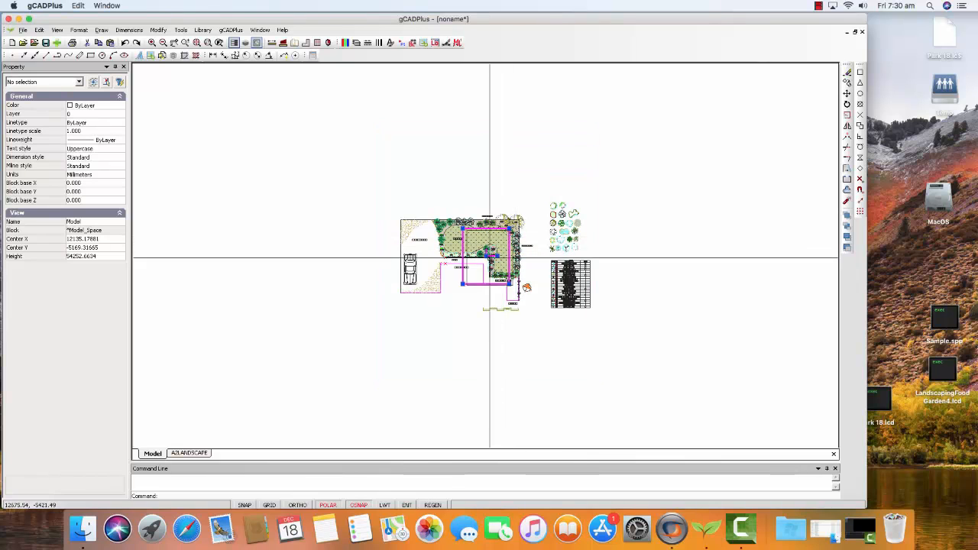
{"action": "left_click", "coordinate": [571, 284]}
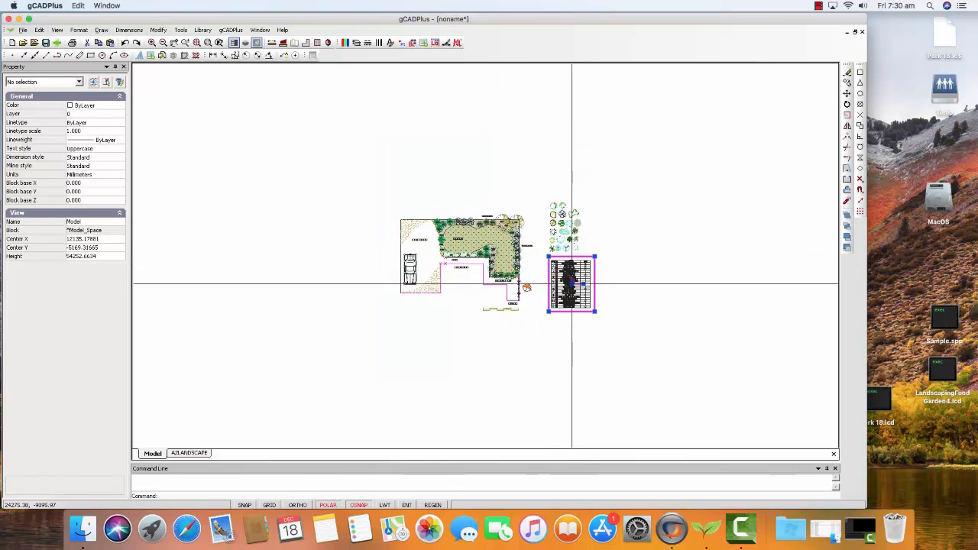
{"action": "right_click", "coordinate": [571, 284]}
{"action": "left_click", "coordinate": [575, 290]}
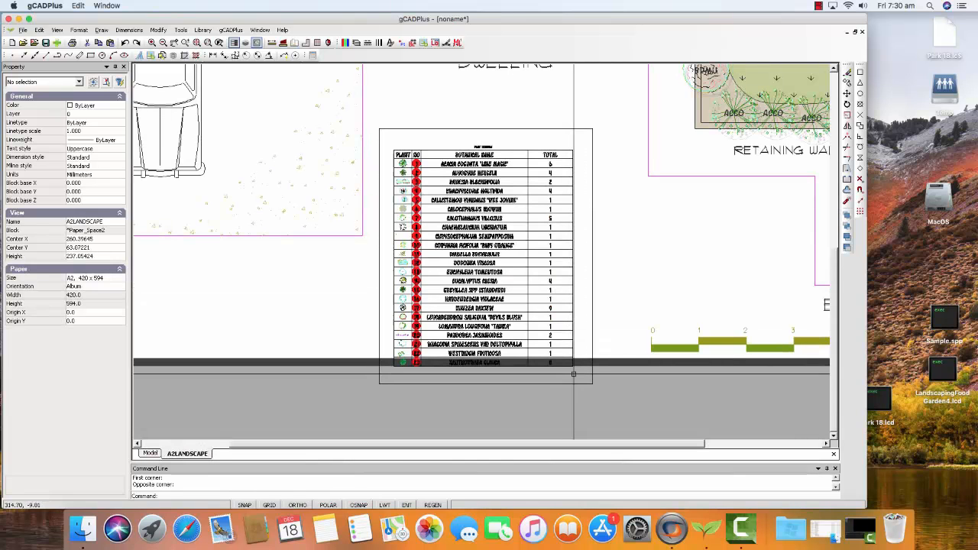
Step: Move the plant schedule viewport up so it lies fully within the sheet, and clear its selection
{"action": "left_click", "coordinate": [573, 380]}
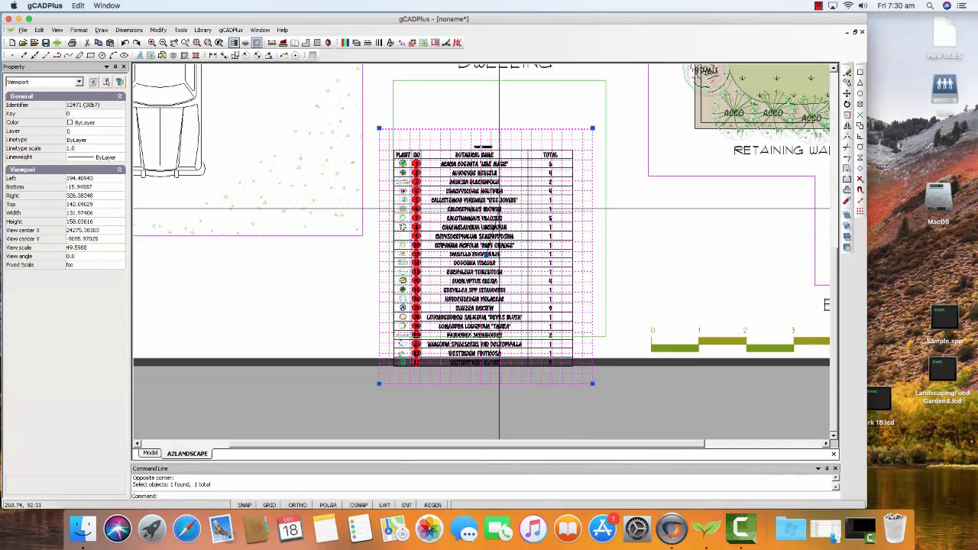
{"action": "left_click_drag", "start_coordinate": [500, 207], "coordinate": [514, 161]}
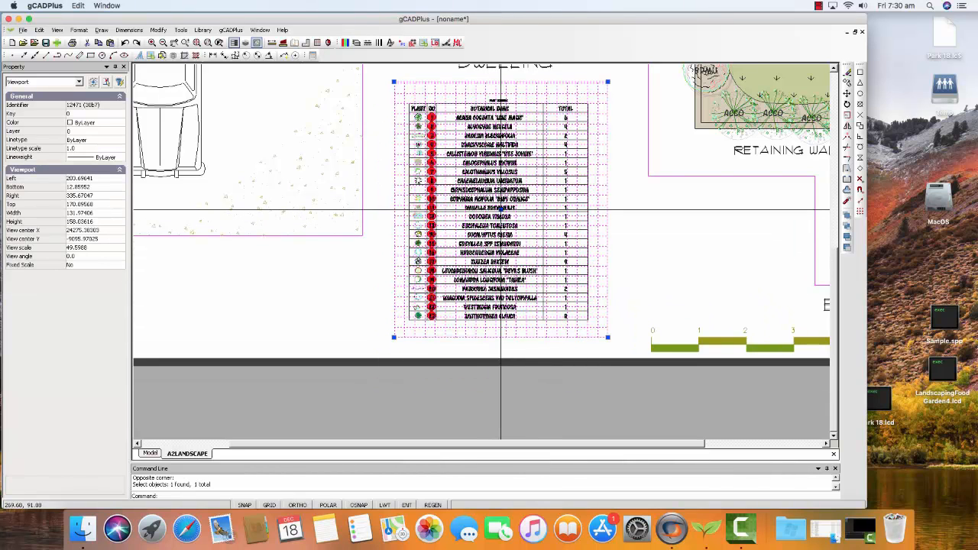
{"action": "right_click", "coordinate": [362, 379]}
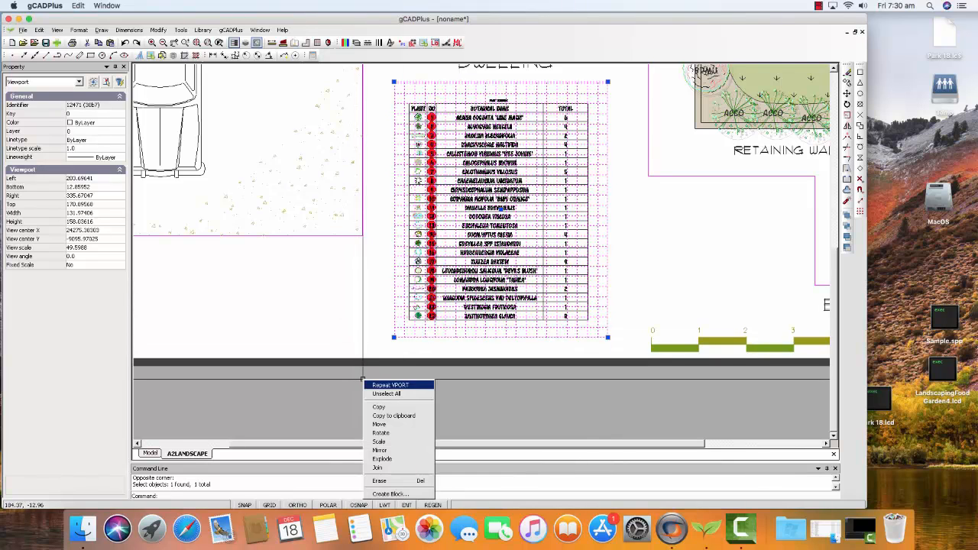
{"action": "left_click", "coordinate": [387, 393]}
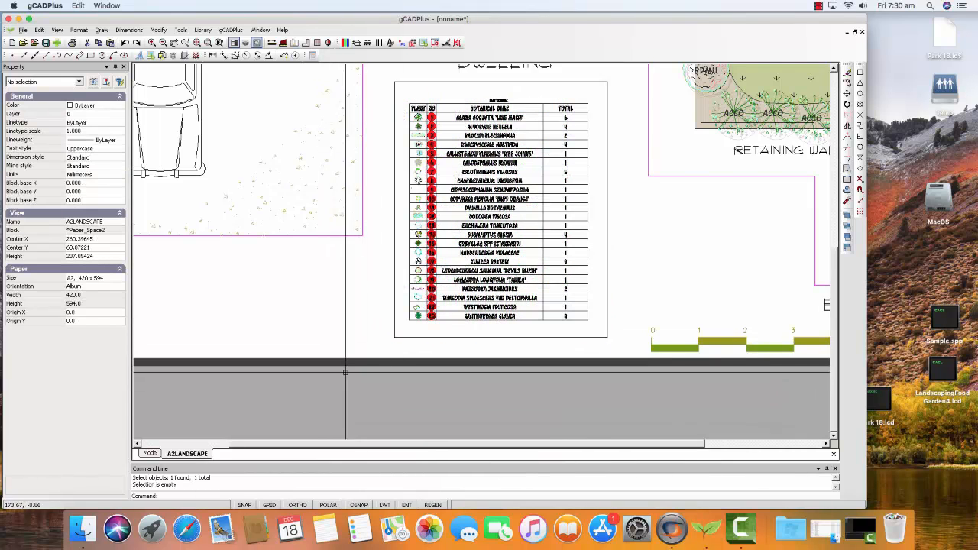
{"action": "right_click", "coordinate": [345, 314]}
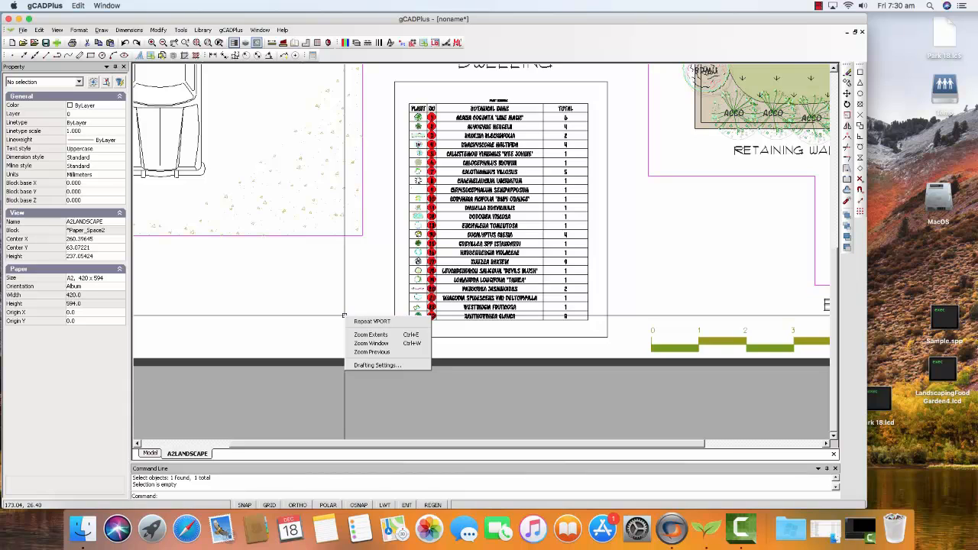
{"action": "left_click", "coordinate": [368, 333]}
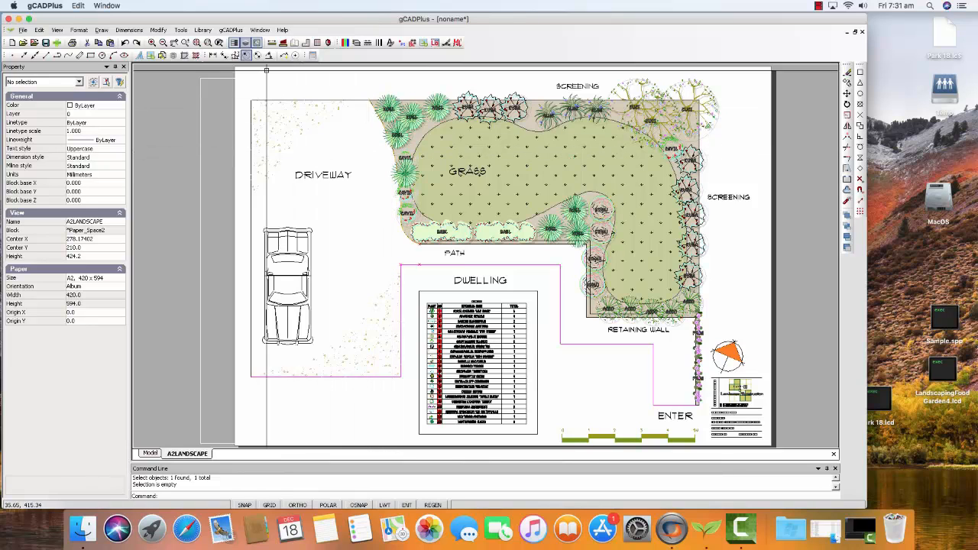
Step: Show the symbols with plant names, check them in model space, and clear the selection
{"action": "left_click", "coordinate": [231, 30]}
{"action": "mouse_move", "coordinate": [264, 42]}
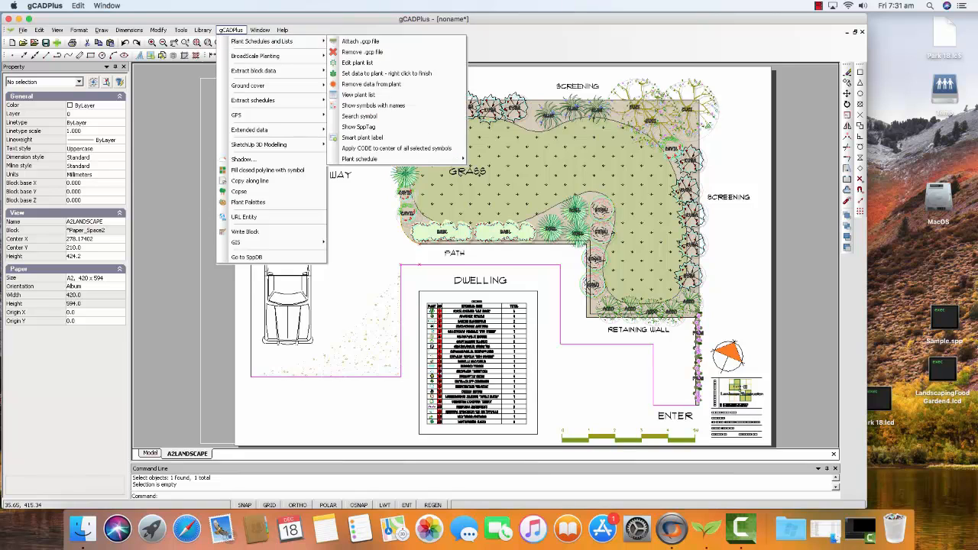
{"action": "left_click", "coordinate": [375, 105]}
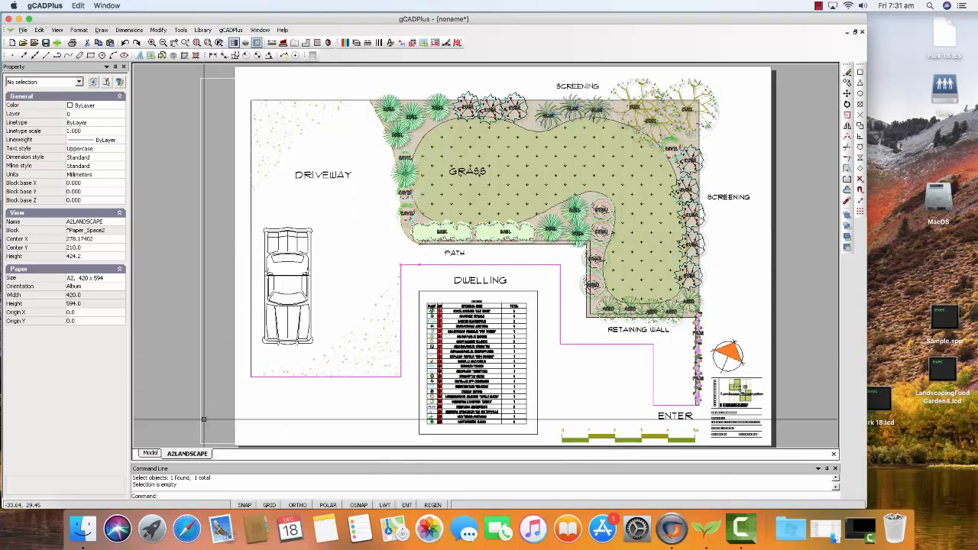
{"action": "left_click", "coordinate": [149, 452]}
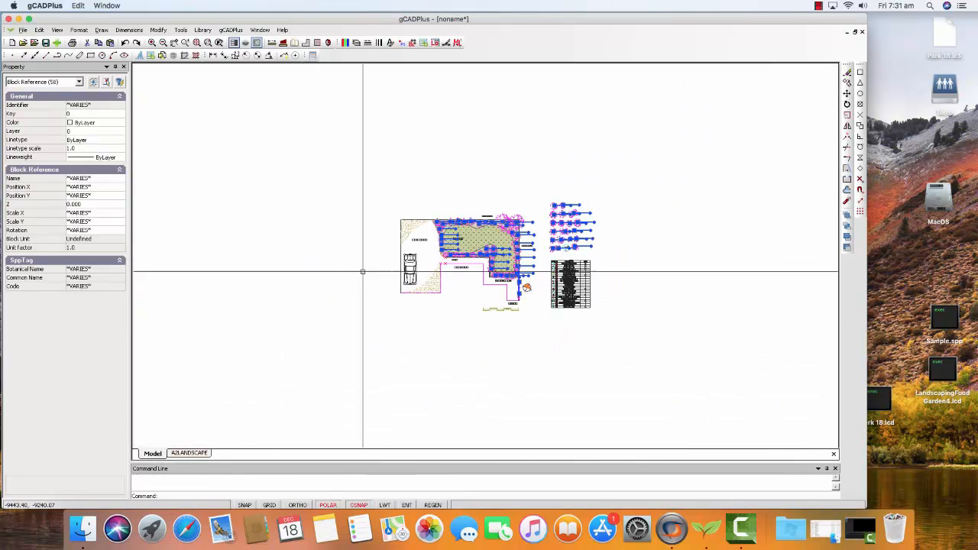
{"action": "scroll", "coordinate": [494, 299], "scroll_direction": "up", "scroll_amount": 5}
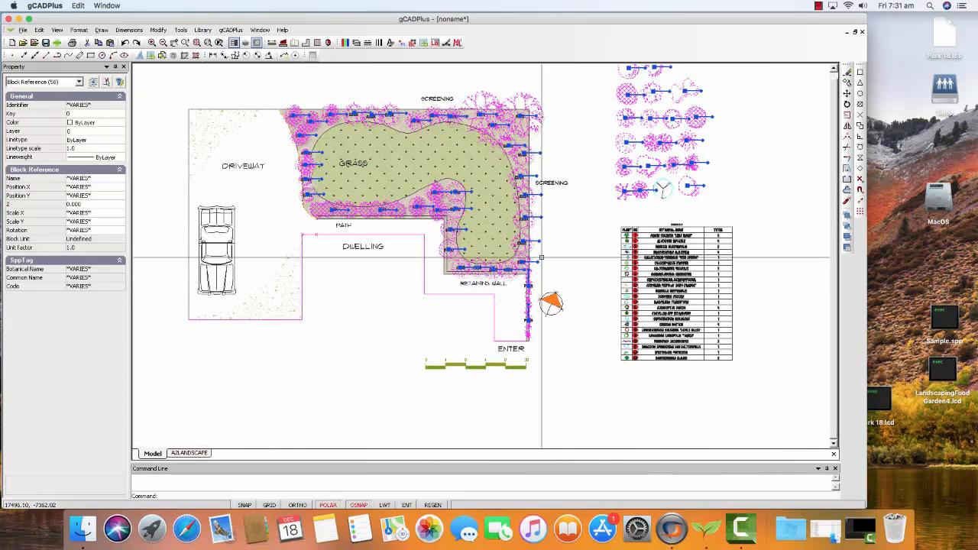
{"action": "right_click", "coordinate": [561, 246]}
{"action": "left_click", "coordinate": [584, 251]}
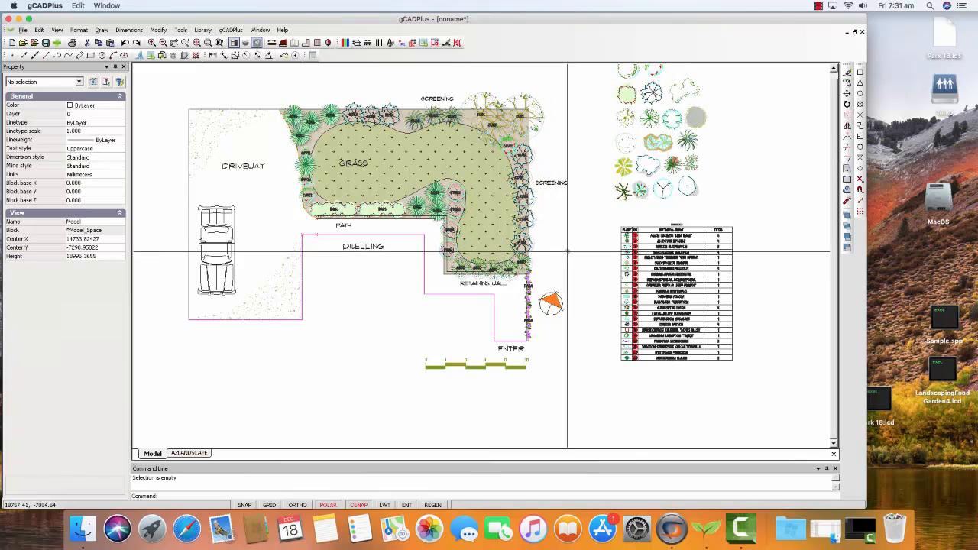
Step: Highlight every plant symbol in the model that has a name attached, and clear the selection
{"action": "left_click", "coordinate": [231, 30]}
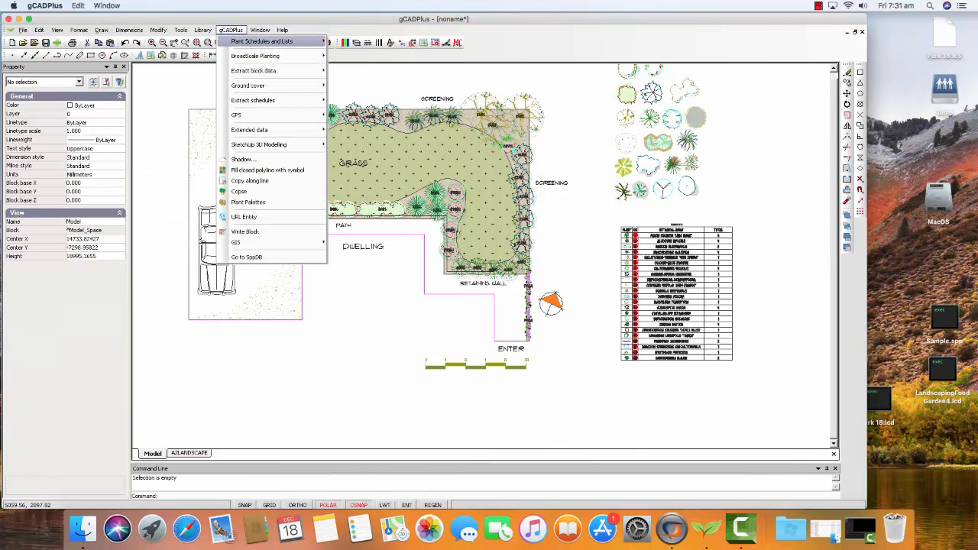
{"action": "mouse_move", "coordinate": [262, 41]}
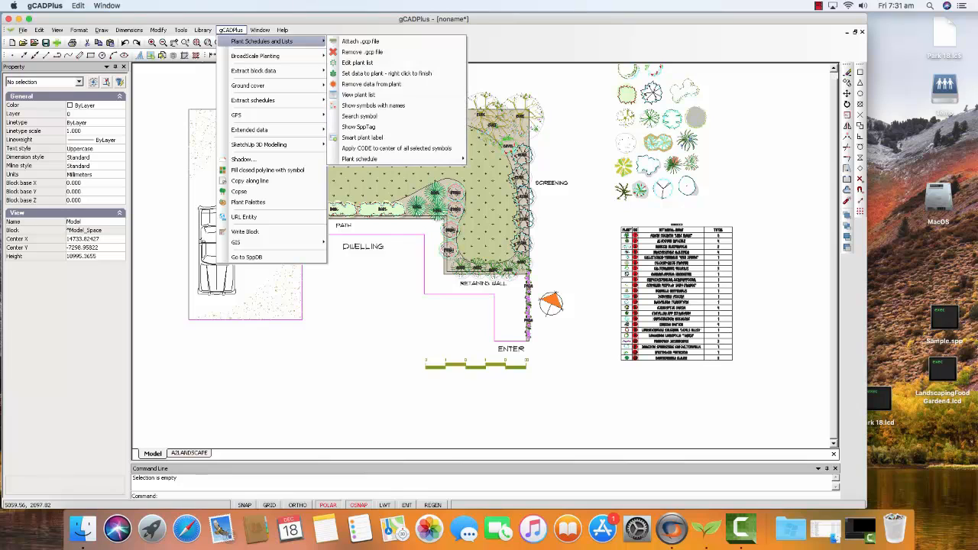
{"action": "left_click", "coordinate": [373, 105]}
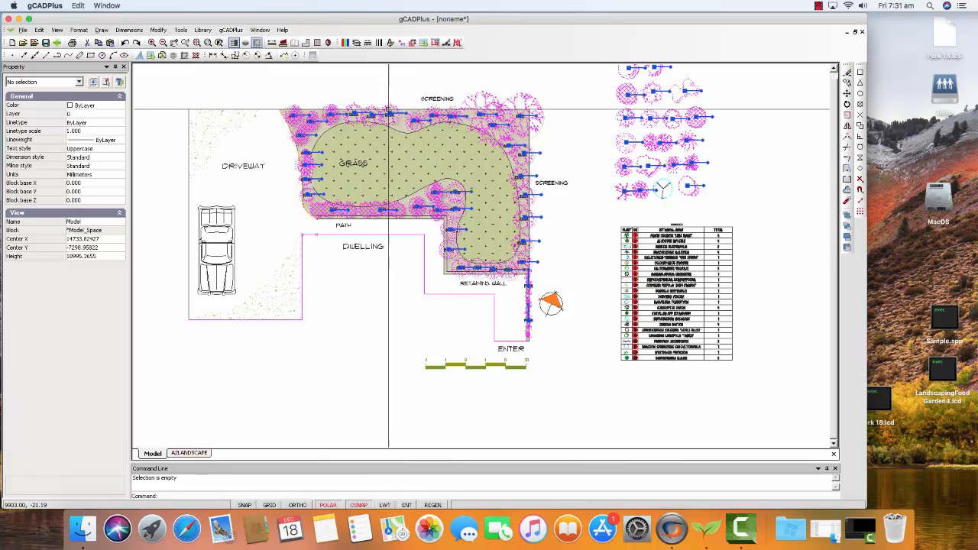
{"action": "right_click", "coordinate": [385, 304]}
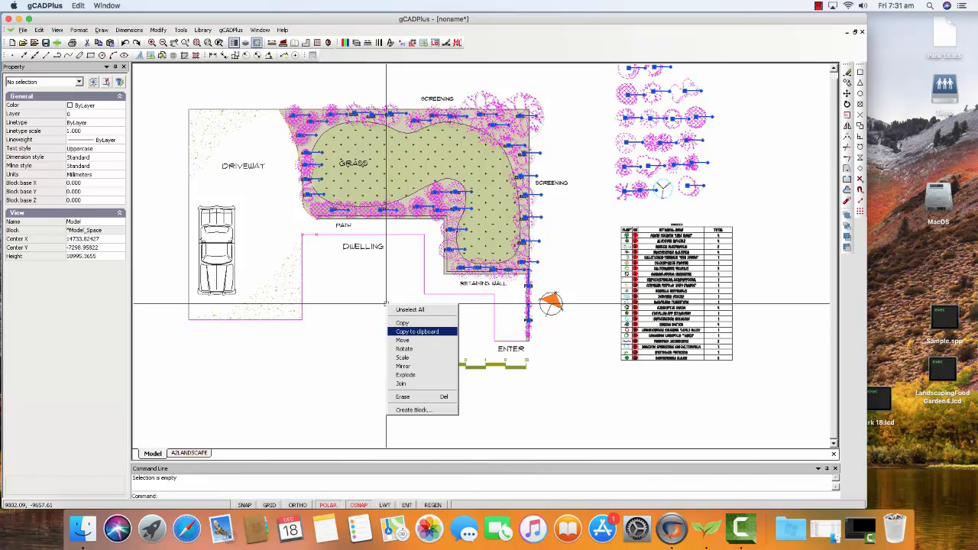
{"action": "left_click", "coordinate": [409, 309]}
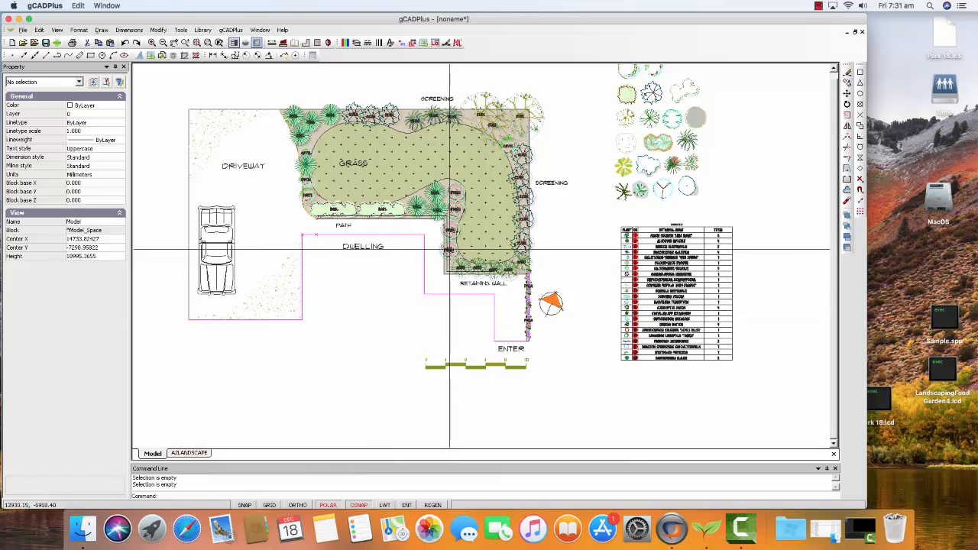
Step: Check the plant name data of the groundcover symbol above the path, nearest the DWELLING label, and clear its selection
{"action": "left_click", "coordinate": [396, 210]}
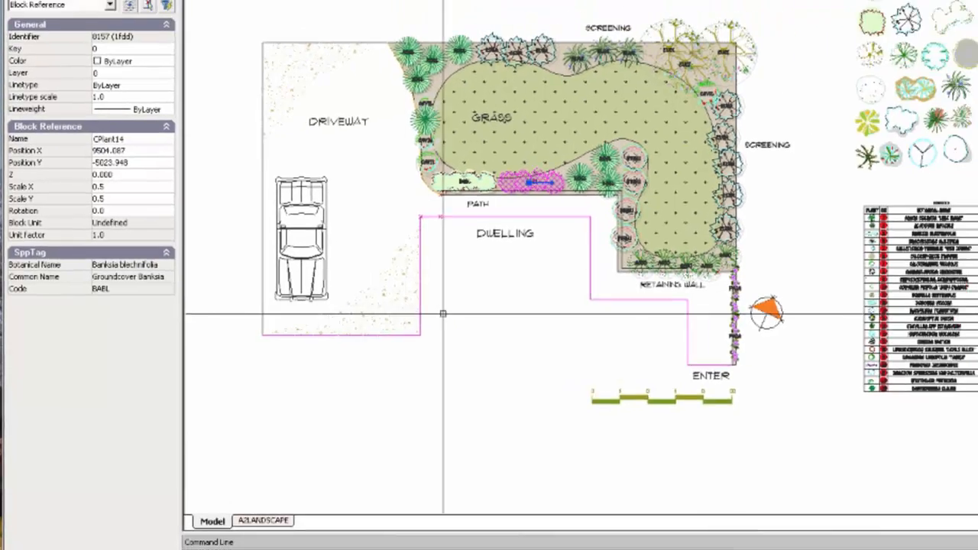
{"action": "right_click", "coordinate": [566, 318]}
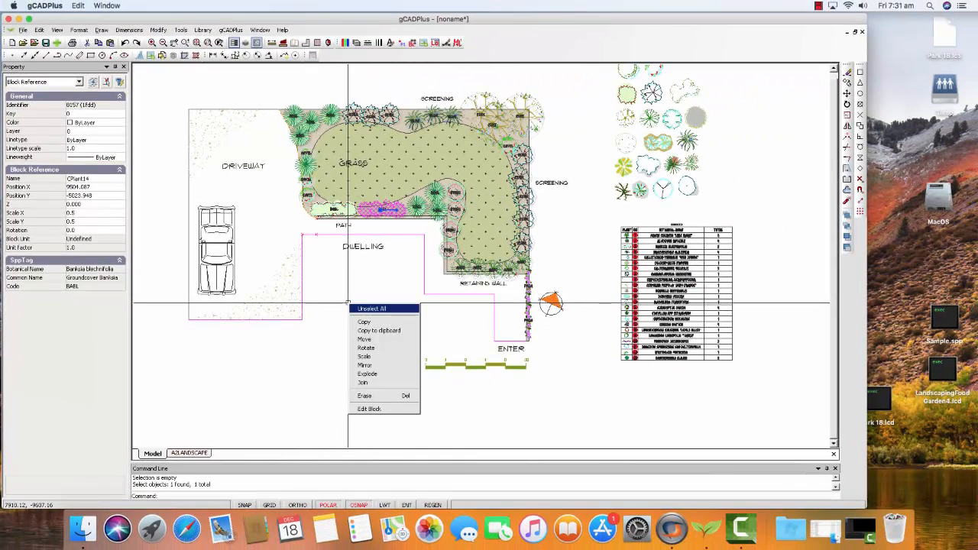
{"action": "left_click", "coordinate": [372, 308]}
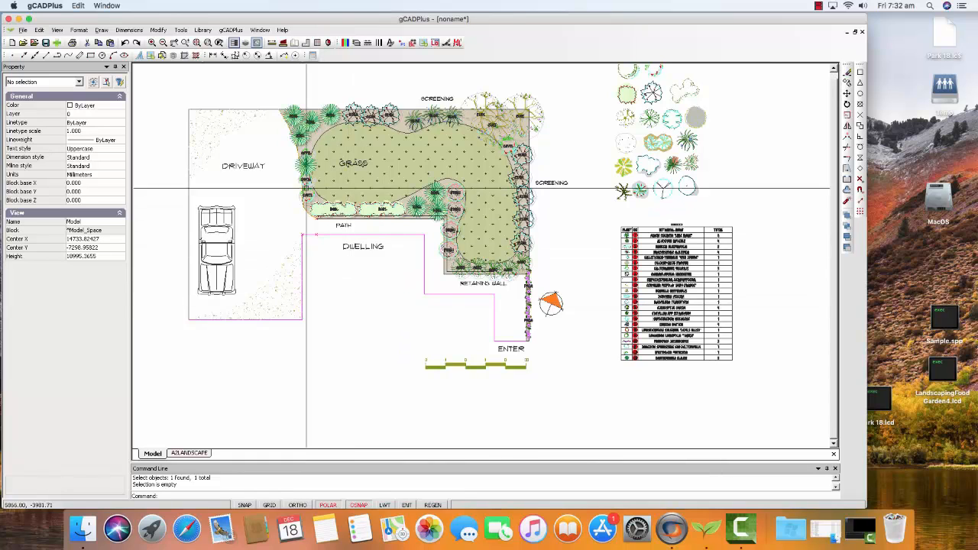
Step: Attach the GardenCAD.gcp plant list to the drawing, look through its plant records to the end, and close the list
{"action": "left_click", "coordinate": [230, 30]}
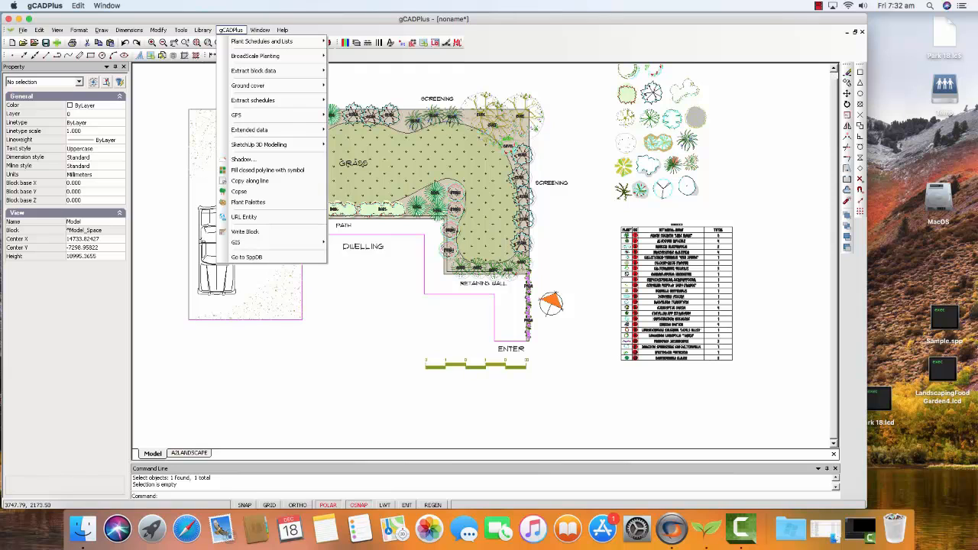
{"action": "mouse_move", "coordinate": [262, 42]}
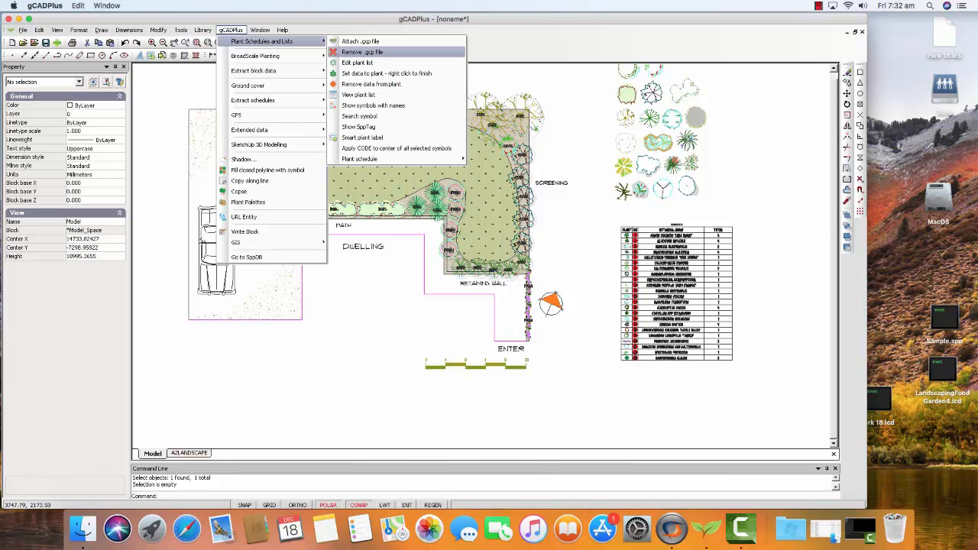
{"action": "left_click", "coordinate": [360, 41]}
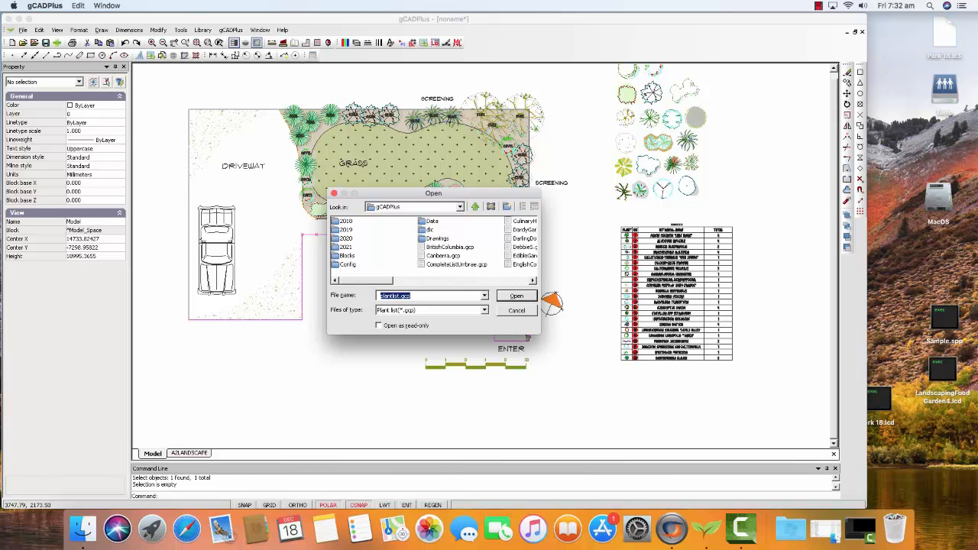
{"action": "scroll", "coordinate": [433, 244], "scroll_direction": "right", "scroll_amount": 1}
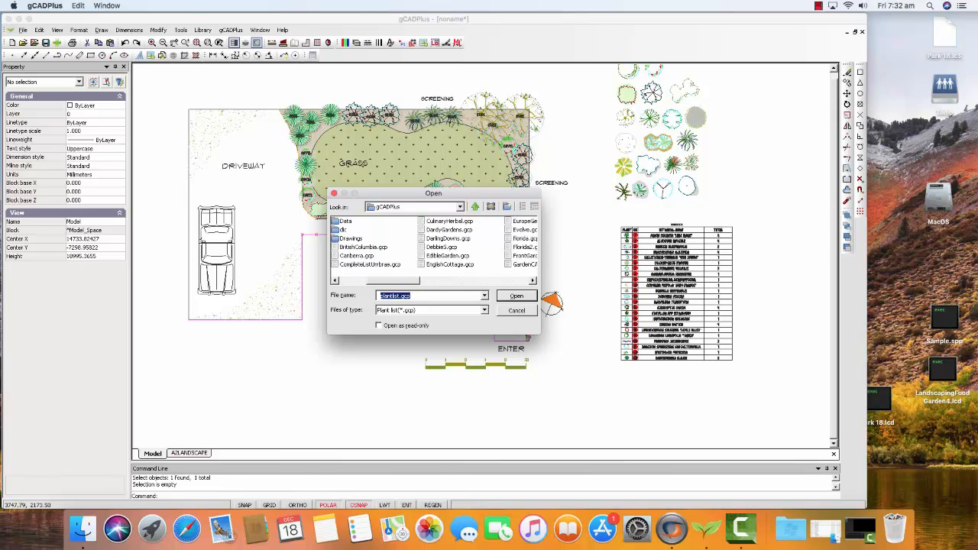
{"action": "scroll", "coordinate": [433, 243], "scroll_direction": "right", "scroll_amount": 1}
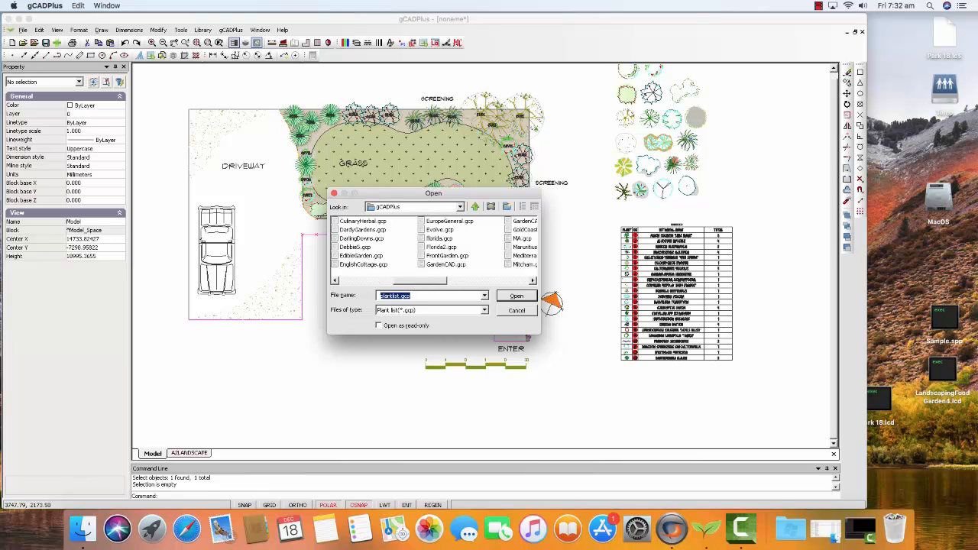
{"action": "left_click", "coordinate": [446, 264]}
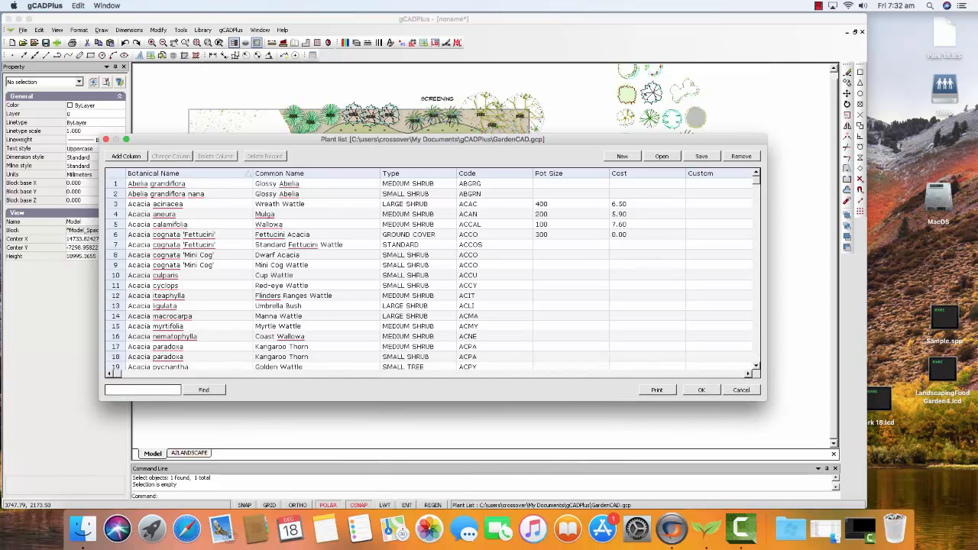
{"action": "scroll", "coordinate": [432, 275], "scroll_direction": "down", "scroll_amount": 20}
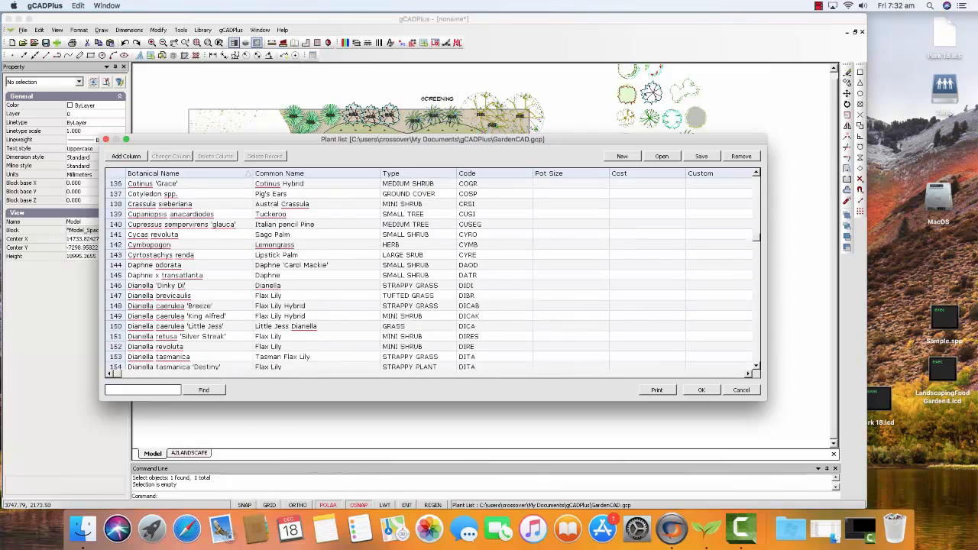
{"action": "scroll", "coordinate": [431, 275], "scroll_direction": "down", "scroll_amount": 20}
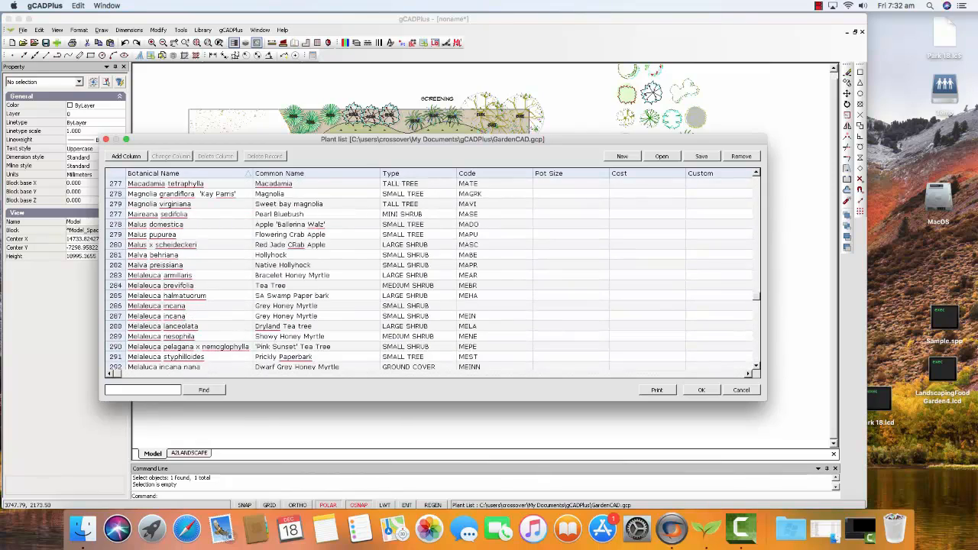
{"action": "scroll", "coordinate": [432, 275], "scroll_direction": "down", "scroll_amount": 20}
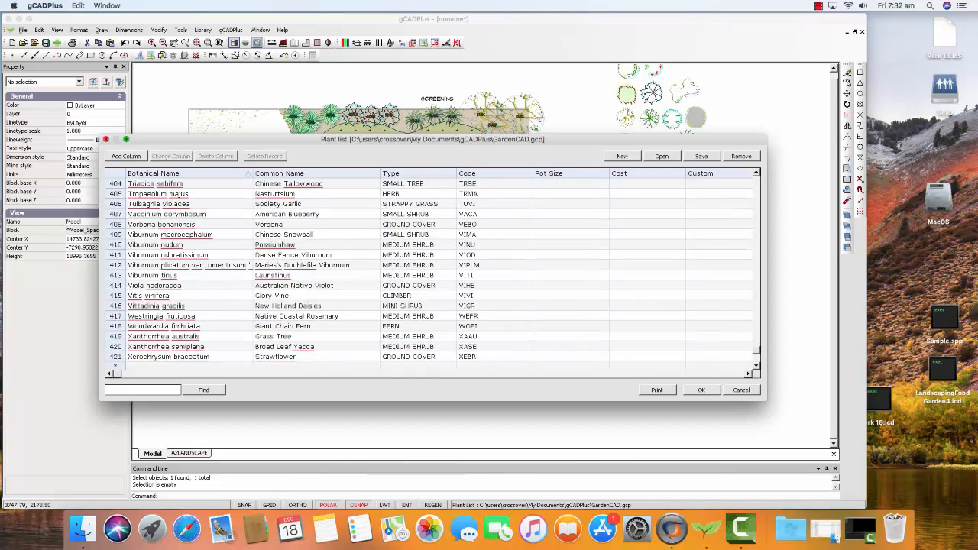
{"action": "left_click", "coordinate": [106, 139]}
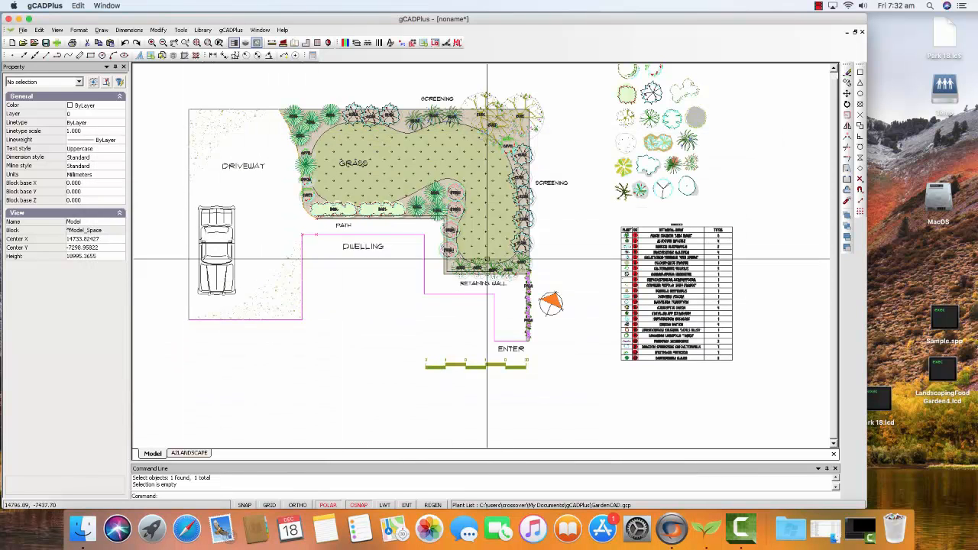
Step: Erase the whole group of spare plant symbols above the plant schedule table
{"action": "scroll", "coordinate": [539, 202], "scroll_direction": "down", "scroll_amount": 2}
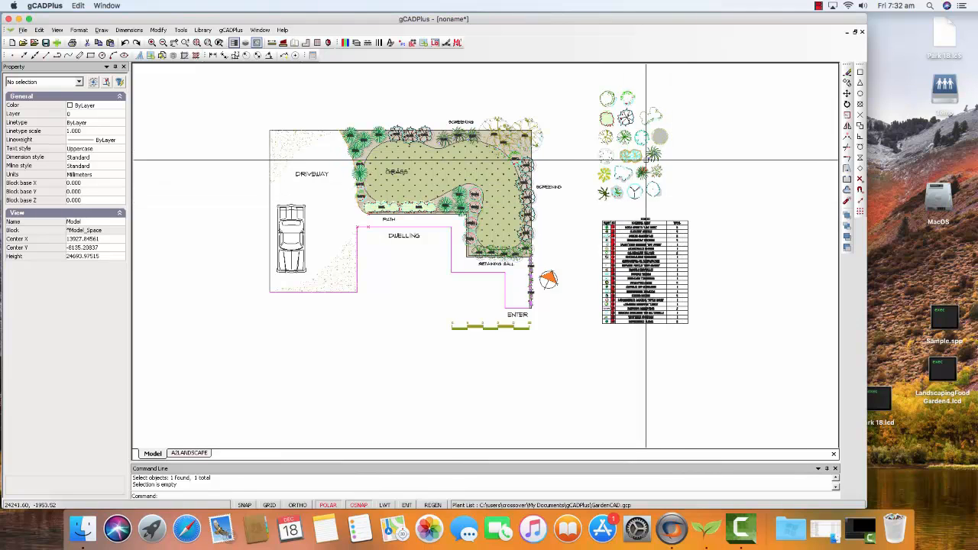
{"action": "left_click", "coordinate": [683, 206]}
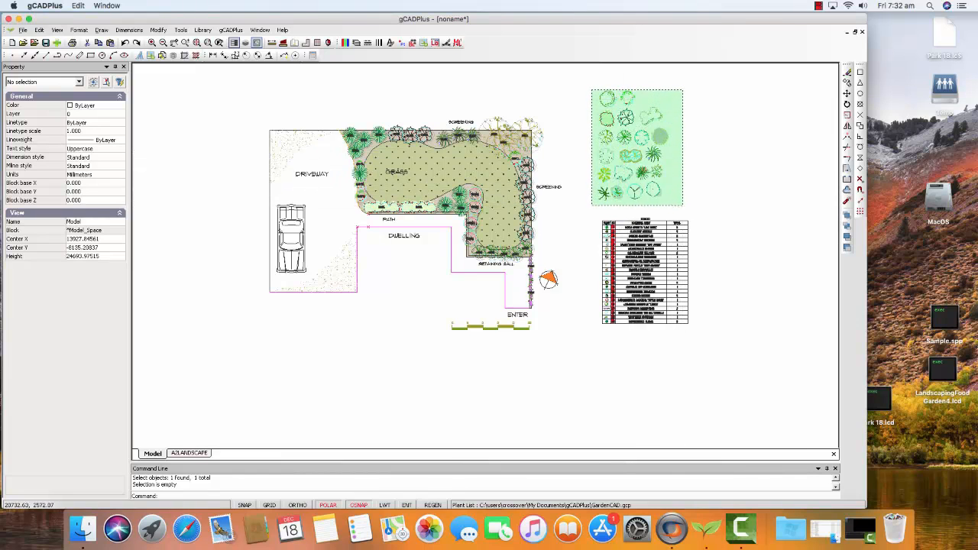
{"action": "left_click", "coordinate": [592, 92]}
{"action": "right_click", "coordinate": [593, 97]}
{"action": "key", "text": "Down"}
{"action": "key", "text": "Down"}
{"action": "key", "text": "Down"}
{"action": "key", "text": "Down"}
{"action": "key", "text": "Down"}
{"action": "key", "text": "Down"}
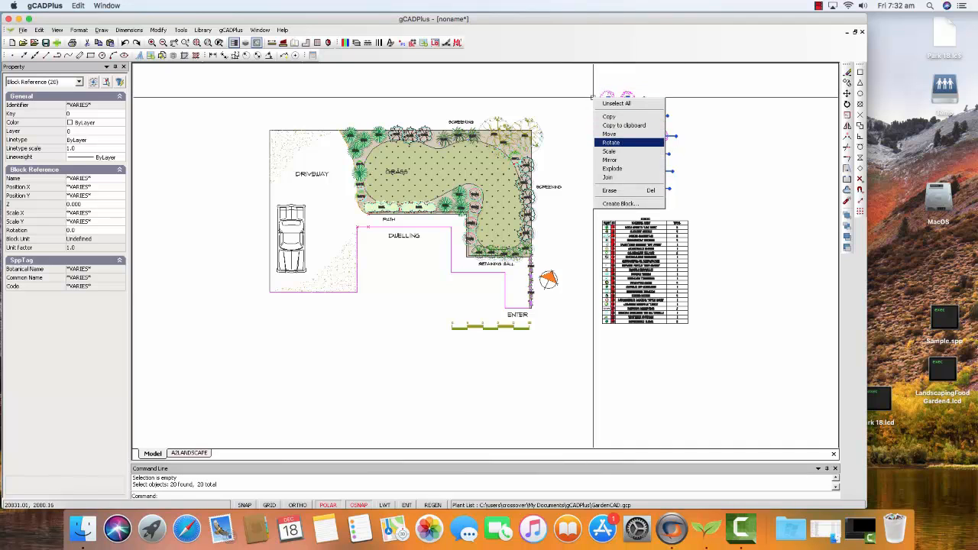
{"action": "key", "text": "Return"}
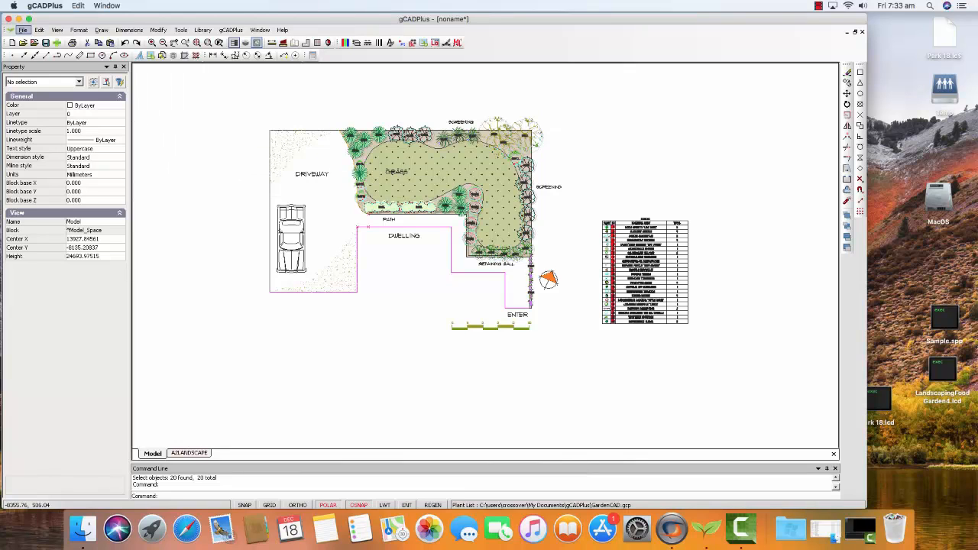
Step: Start saving the drawing under a new name and go to the 2021 folder inside gCADPlus
{"action": "left_click", "coordinate": [23, 30]}
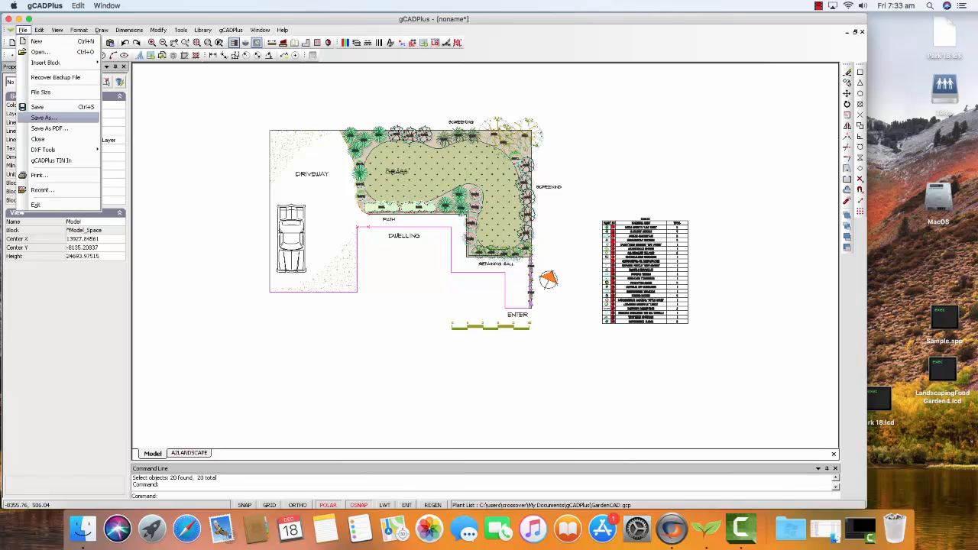
{"action": "left_click", "coordinate": [44, 118]}
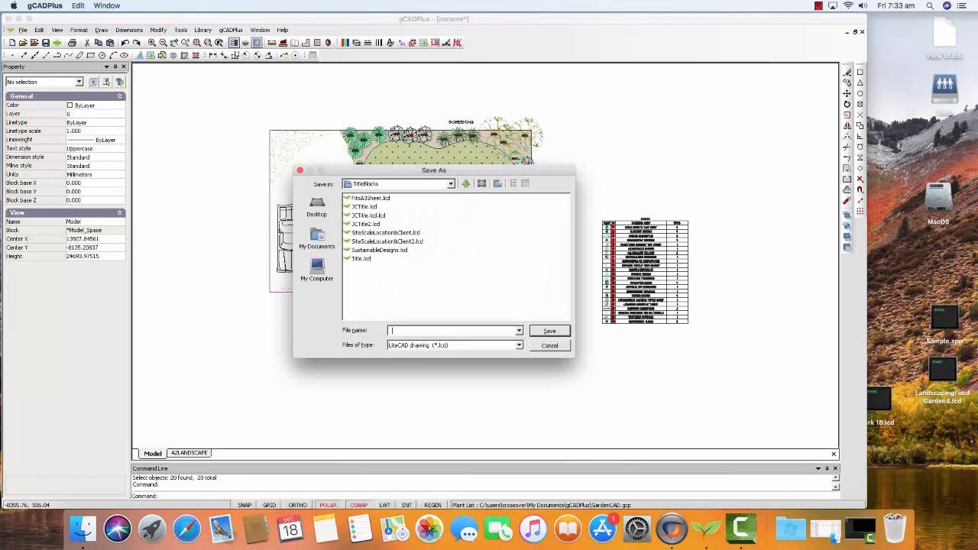
{"action": "left_click", "coordinate": [465, 184]}
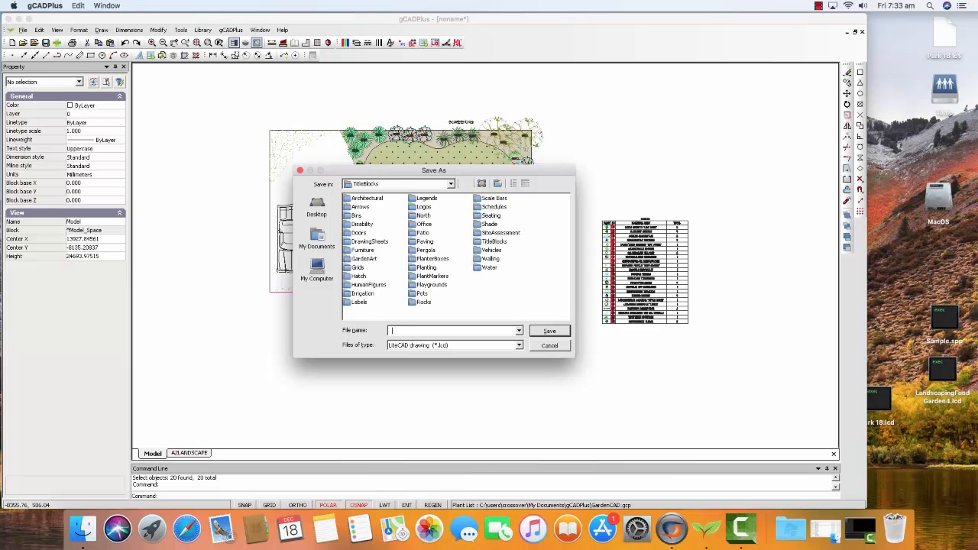
{"action": "left_click", "coordinate": [465, 183]}
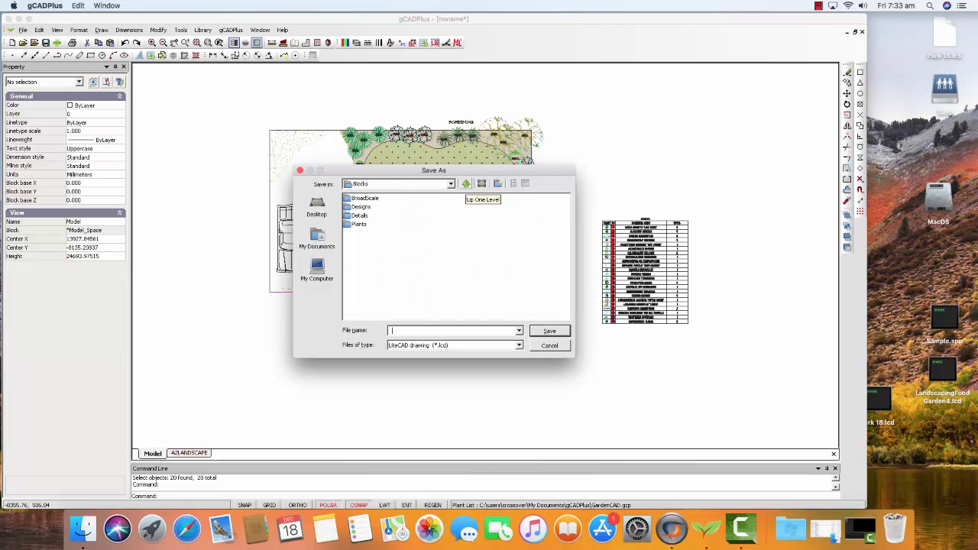
{"action": "left_click", "coordinate": [465, 183]}
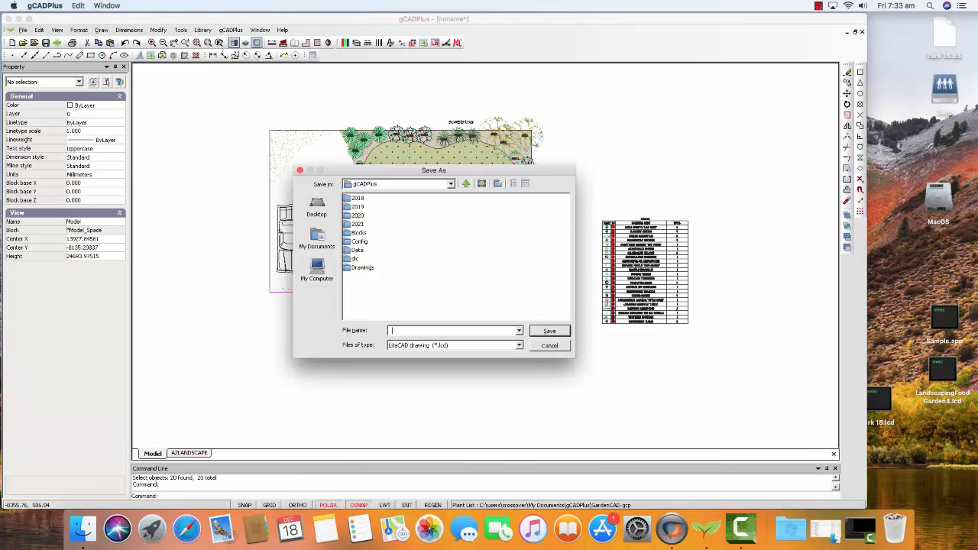
{"action": "left_click", "coordinate": [357, 224]}
{"action": "double_click", "coordinate": [357, 224]}
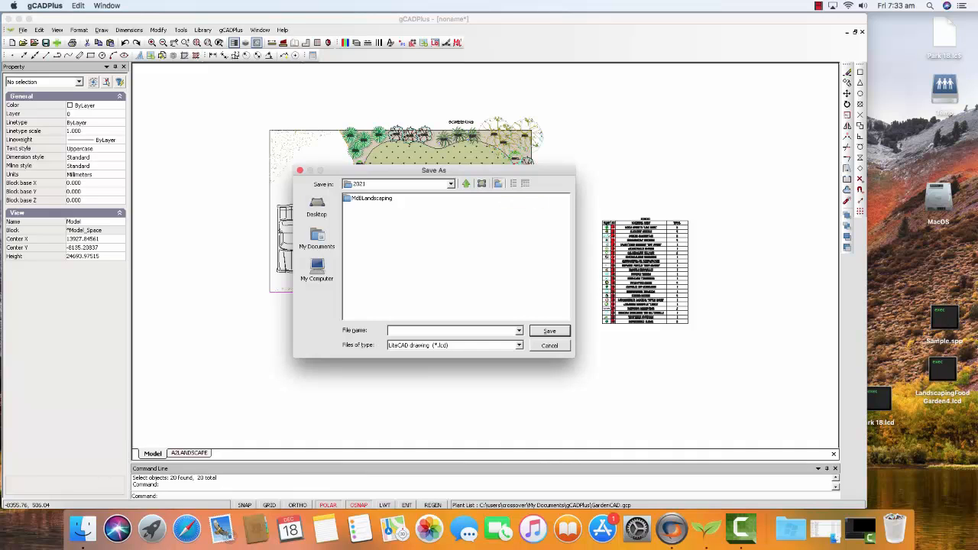
Step: Create a folder named with the client's first name plus "FRont" and save the drawing in it as the first name plus "Final"
{"action": "left_click", "coordinate": [497, 184]}
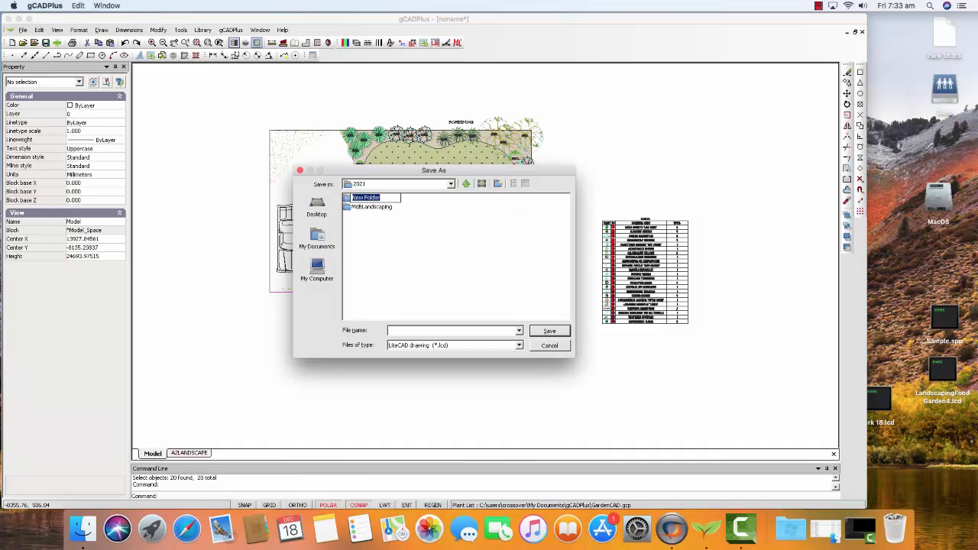
{"action": "type", "text": "1"}
{"action": "type", "text": "ames"}
{"action": "type", "text": "FRo"}
{"action": "type", "text": "nt"}
{"action": "key", "text": "Return"}
{"action": "key", "text": "Return"}
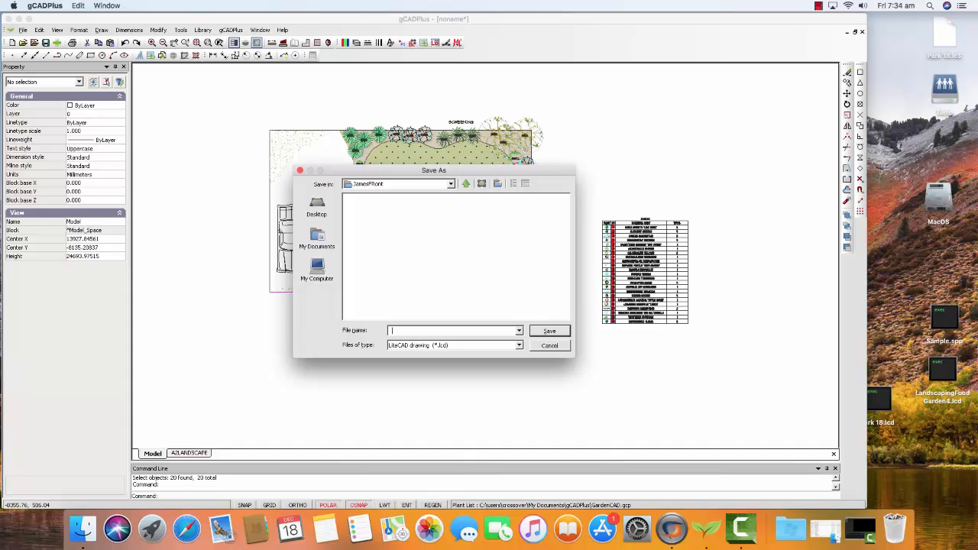
{"action": "type", "text": "JamesFinal"}
{"action": "key", "text": "Return"}
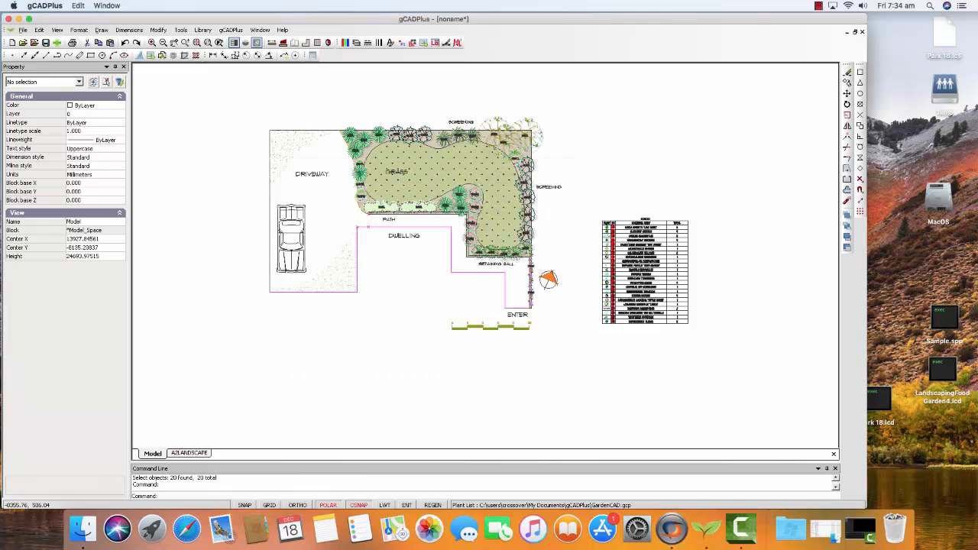